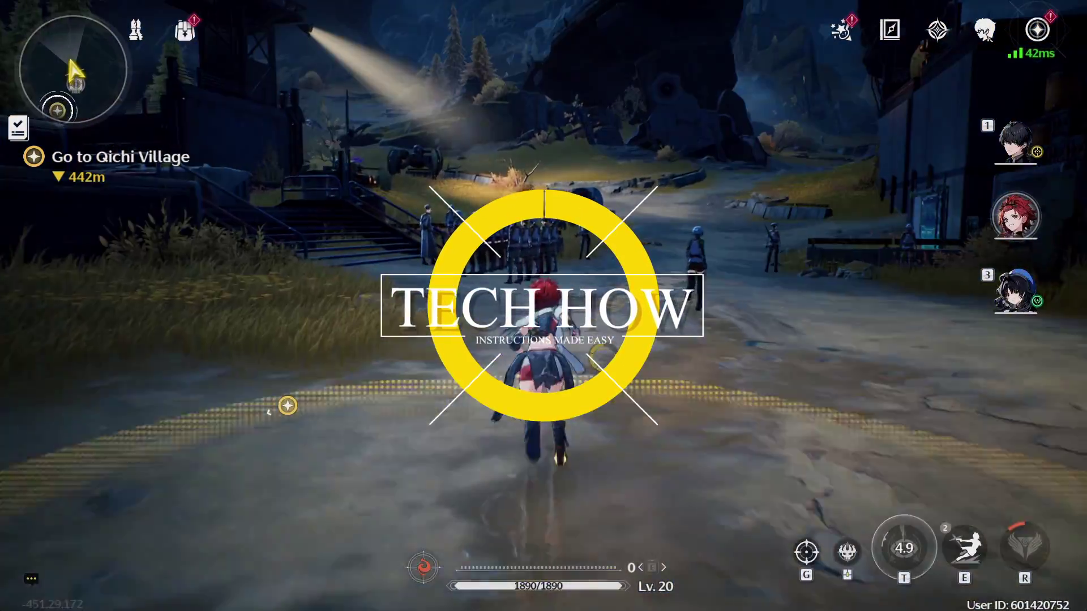
{"action": "key", "text": "w"}
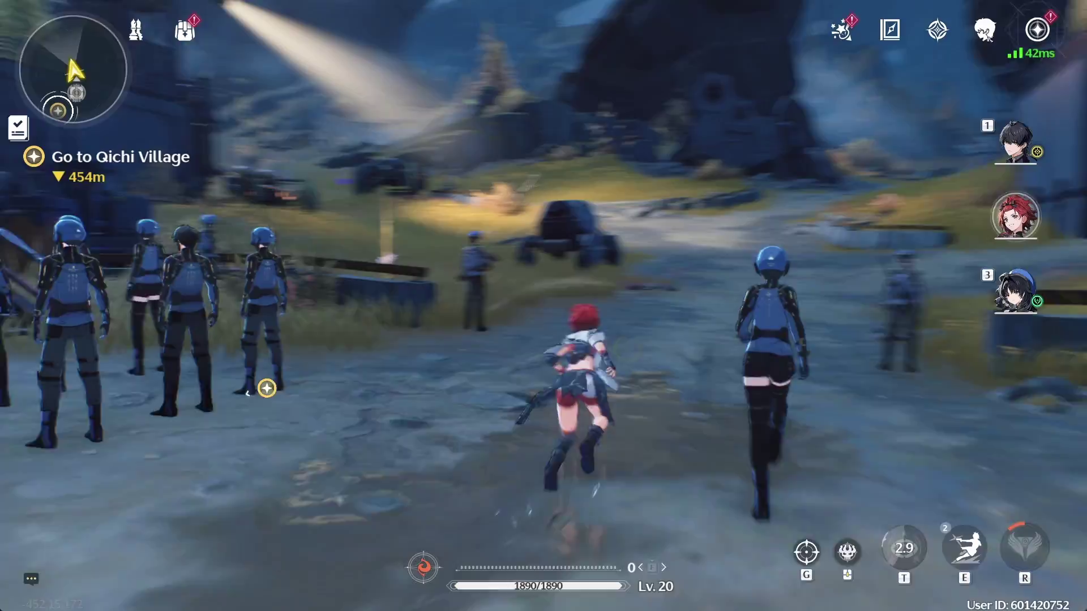
{"action": "key", "text": "f"}
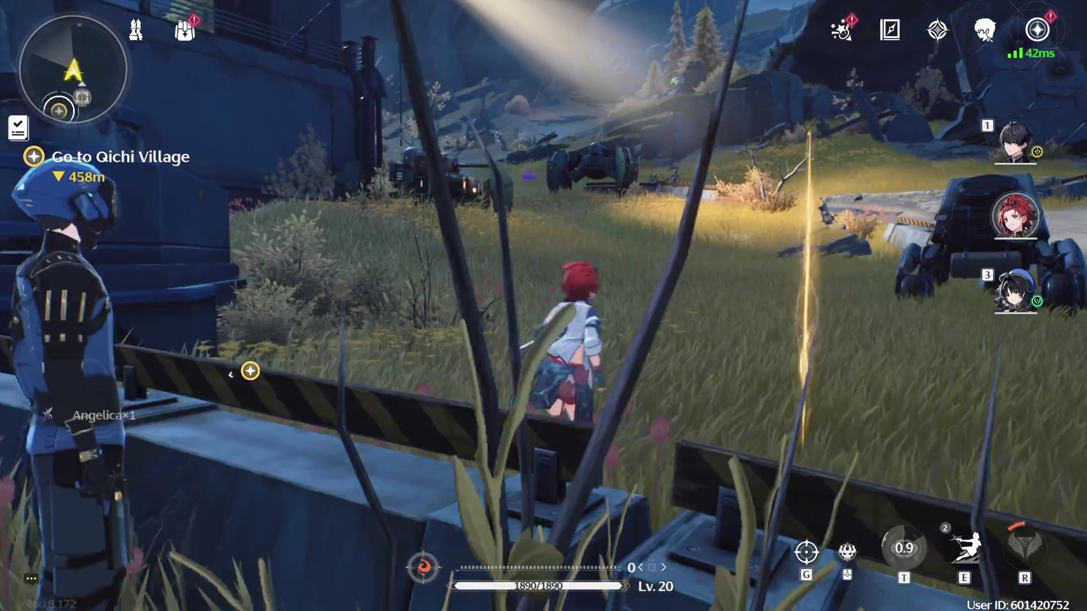
{"action": "key", "text": "t"}
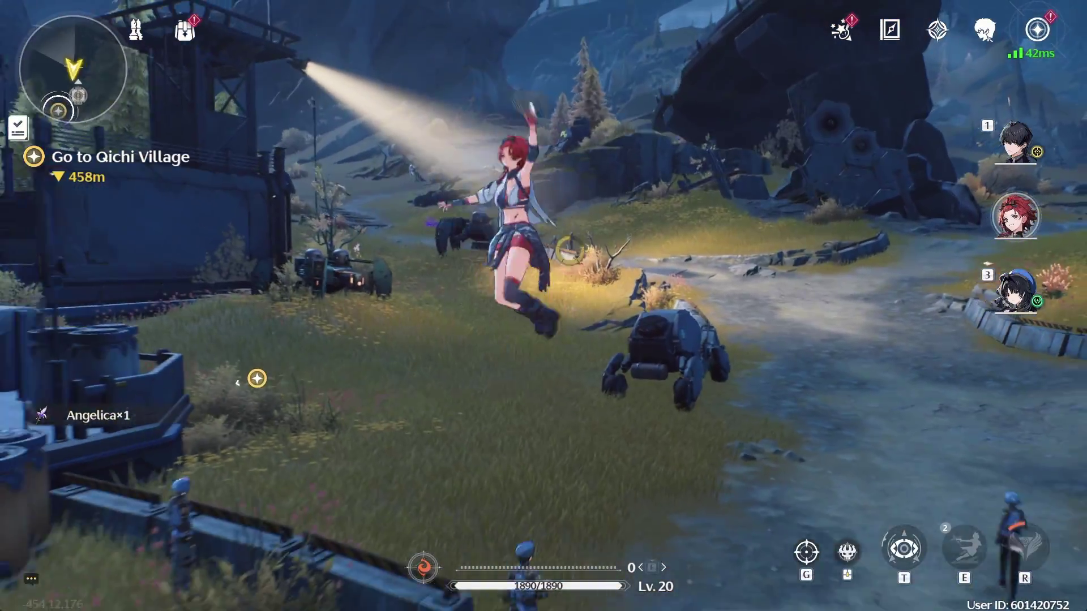
{"action": "key", "text": "w"}
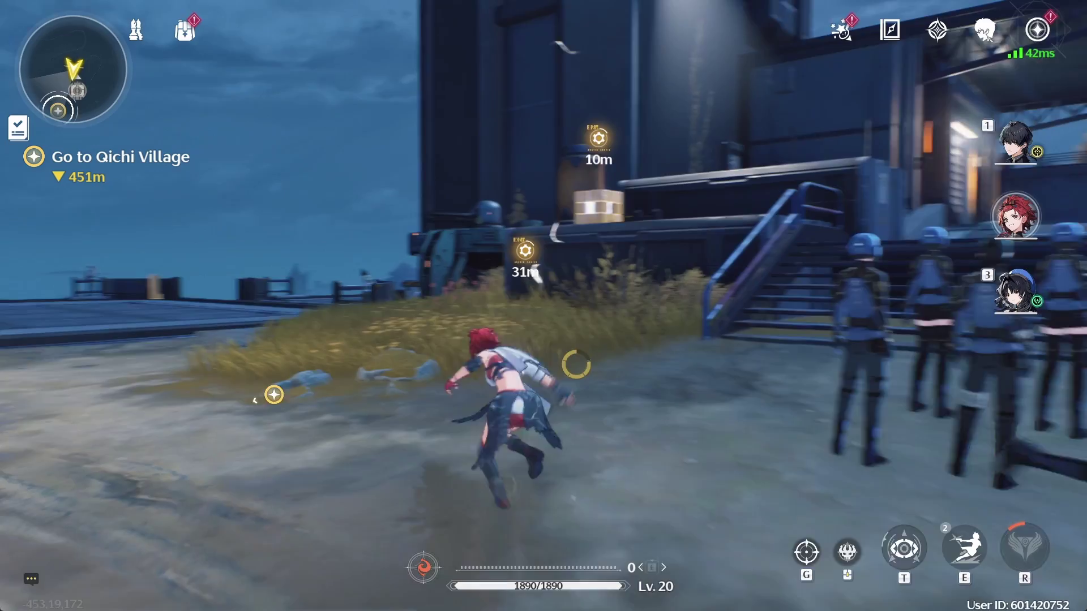
{"action": "key", "text": "1"}
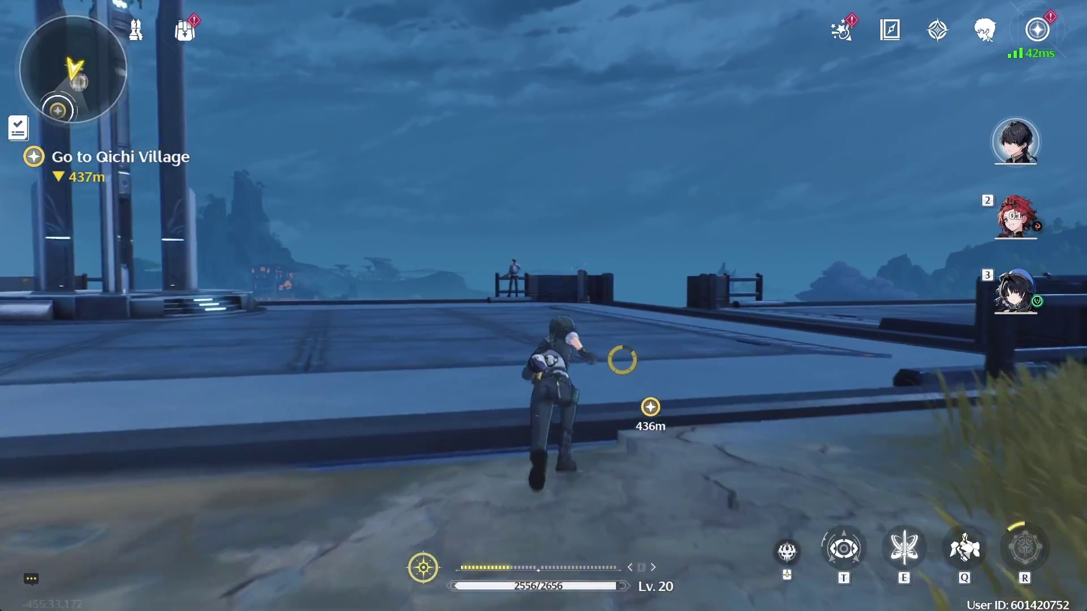
{"action": "key", "text": "w"}
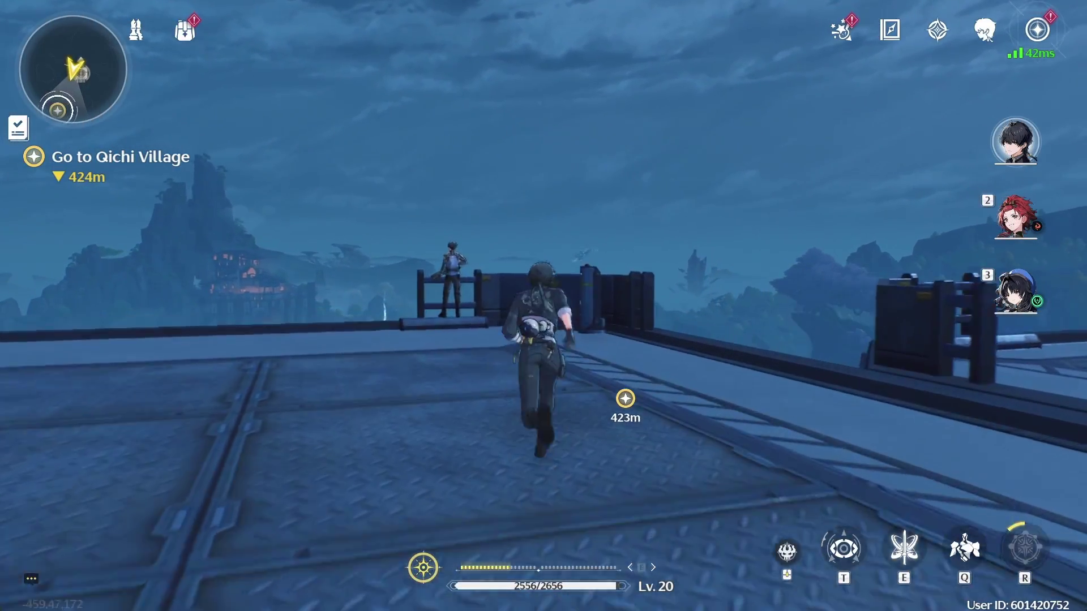
{"action": "key", "text": "w"}
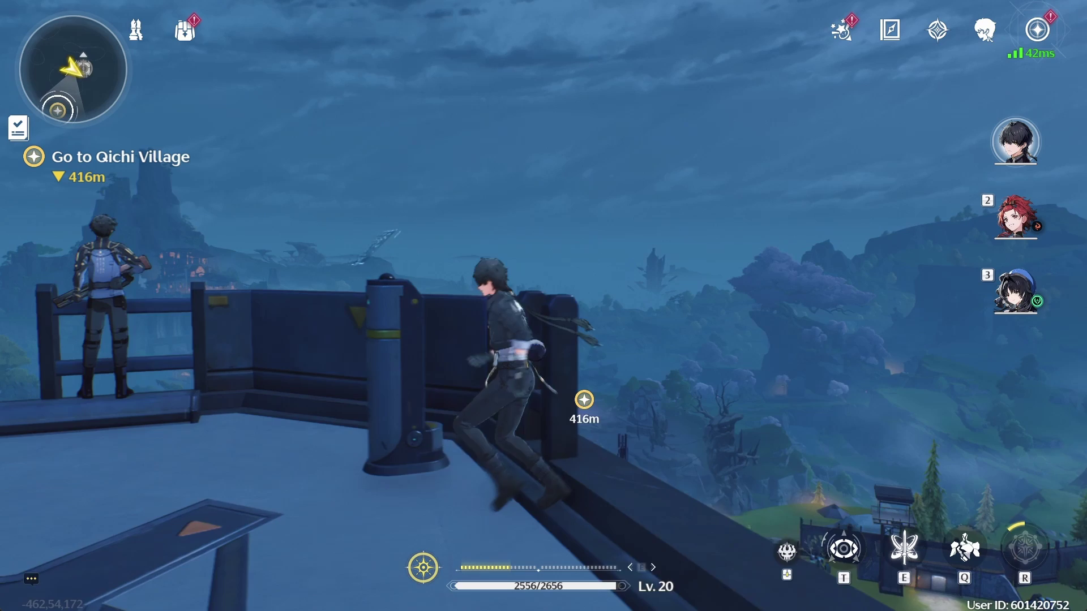
{"action": "key", "text": "s"}
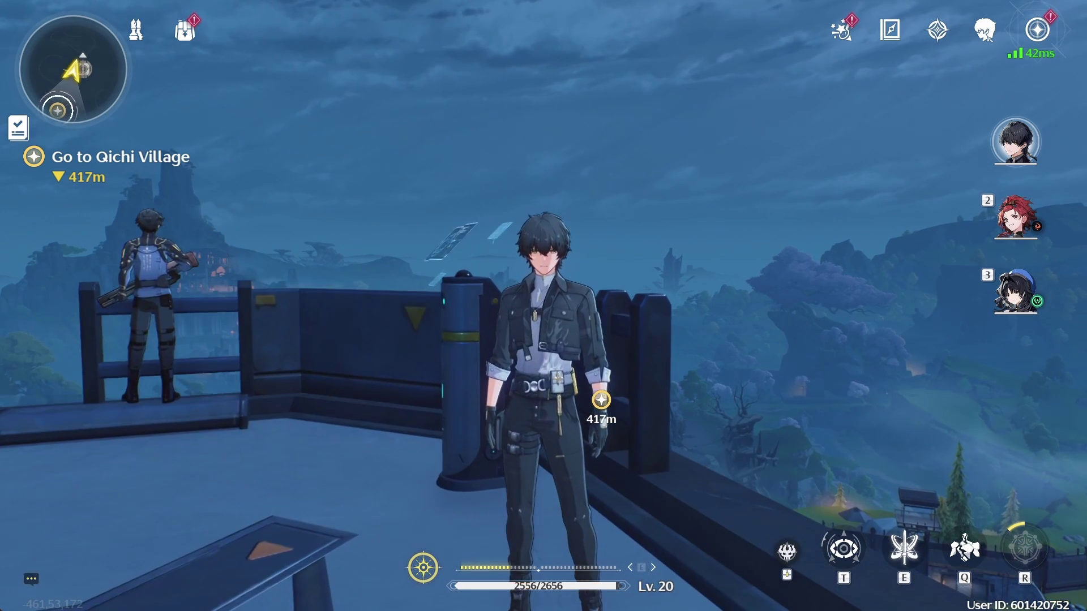
Open the game's graphic settings.
{"action": "key", "text": "Escape"}
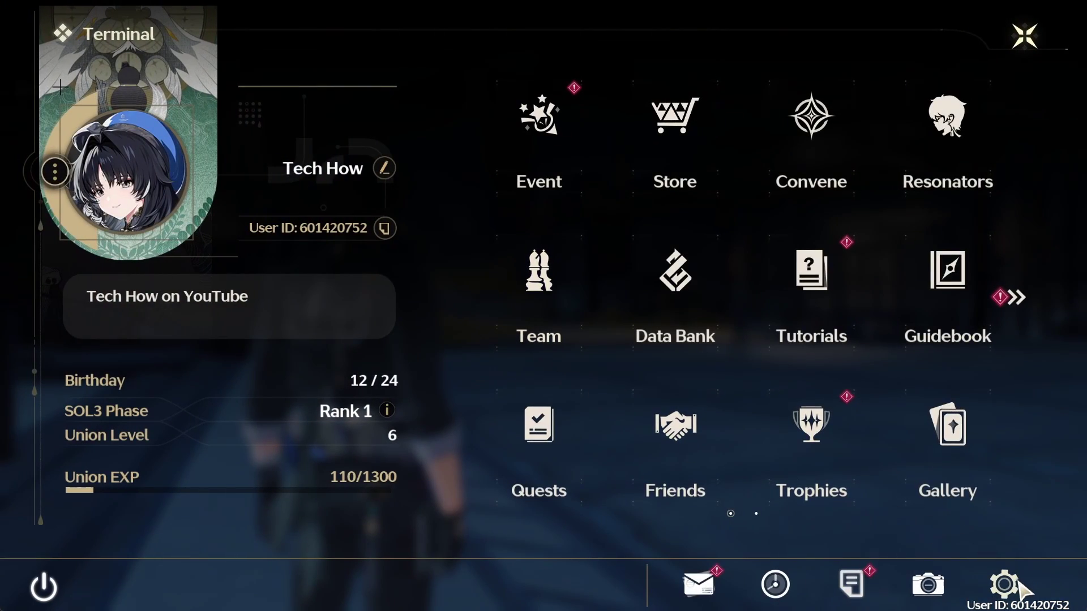
{"action": "left_click", "coordinate": [1004, 584]}
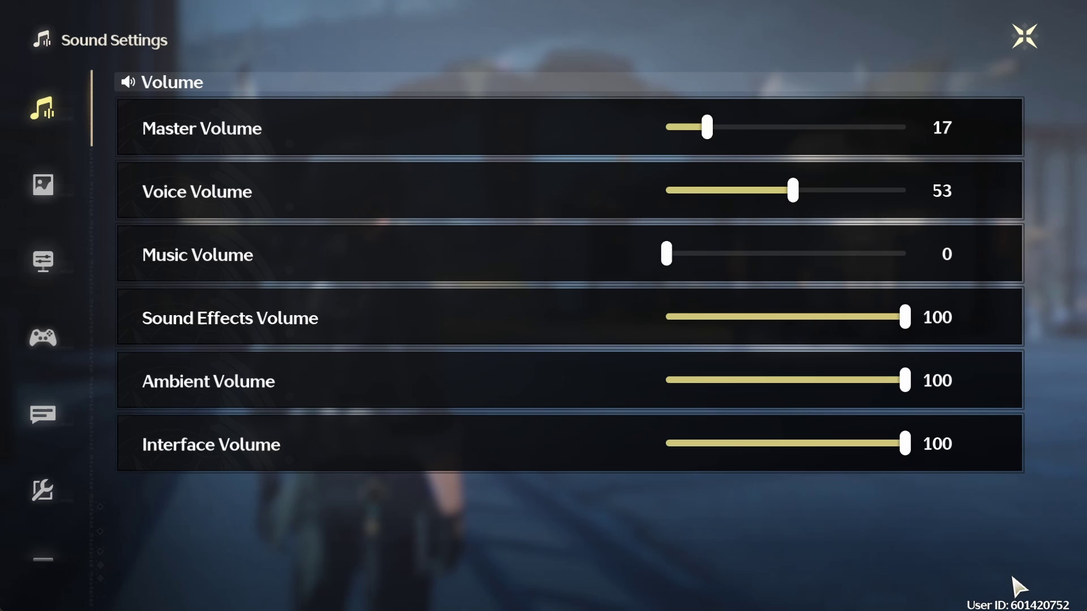
{"action": "left_click", "coordinate": [43, 187]}
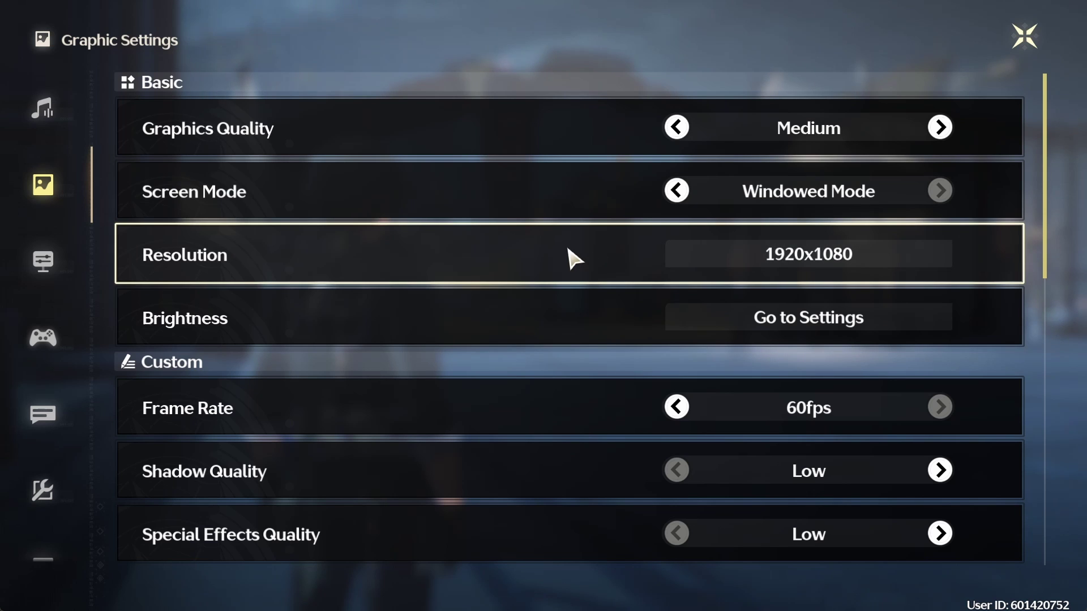
Look through the available resolution options and leave the list without choosing a different one.
{"action": "left_click", "coordinate": [802, 263]}
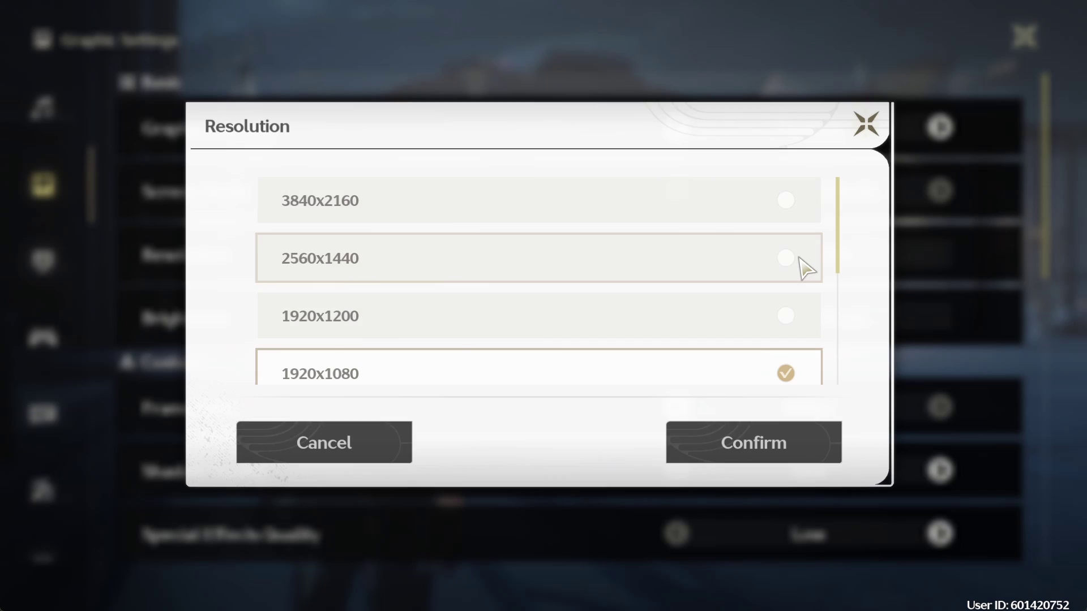
{"action": "scroll", "coordinate": [759, 272], "scroll_direction": "down", "scroll_amount": 2}
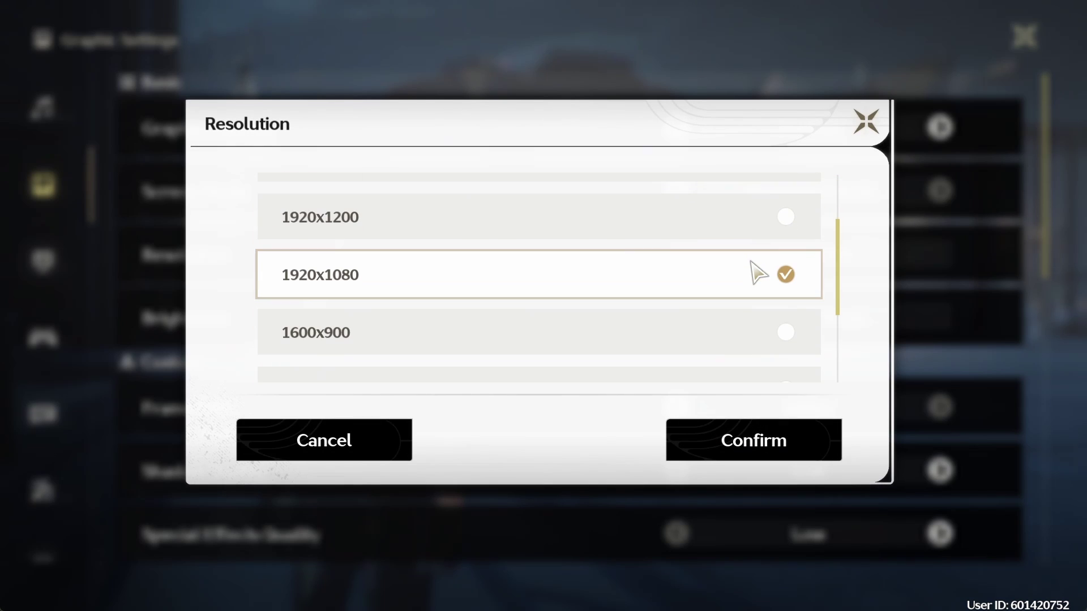
{"action": "left_click", "coordinate": [866, 121]}
Set both Shadow Quality and LOD Bias to Low in the custom graphics options.
{"action": "left_click_drag", "start_coordinate": [1048, 219], "coordinate": [1052, 339]}
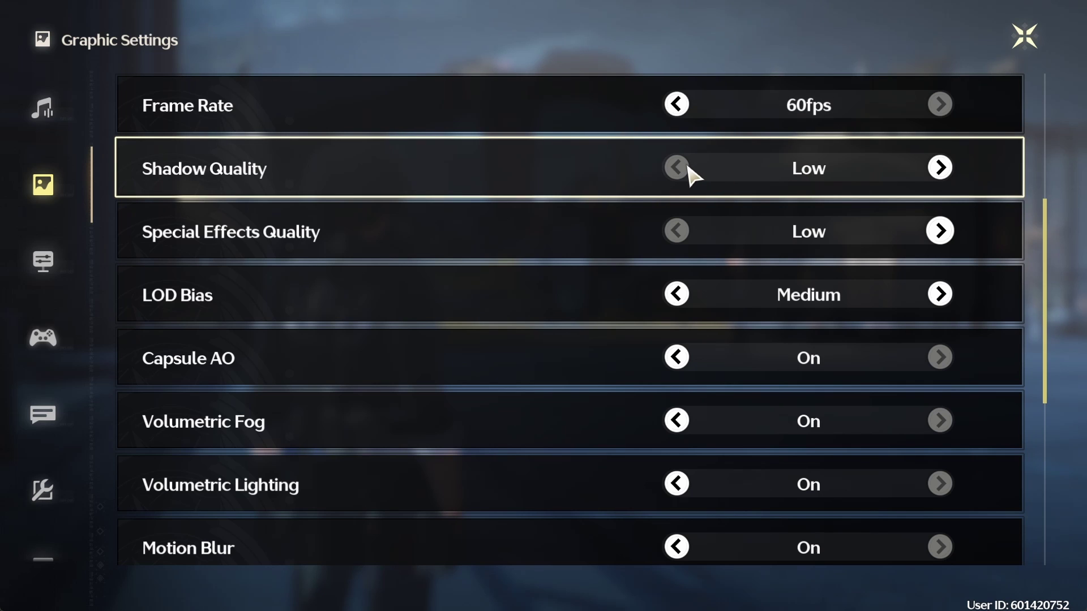
{"action": "left_click", "coordinate": [940, 167]}
{"action": "left_click", "coordinate": [677, 167]}
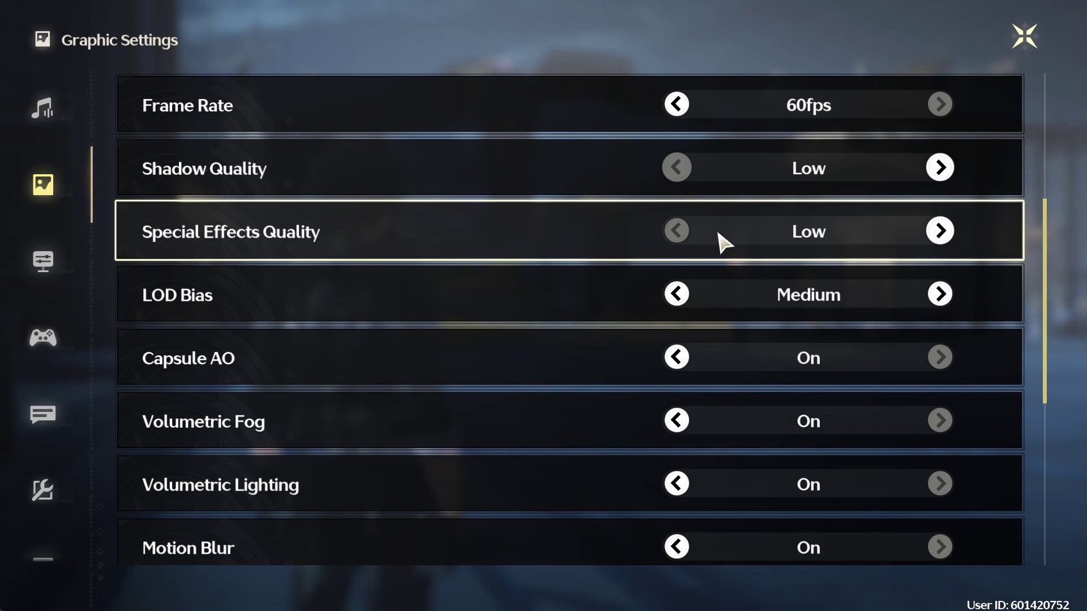
{"action": "left_click", "coordinate": [676, 293]}
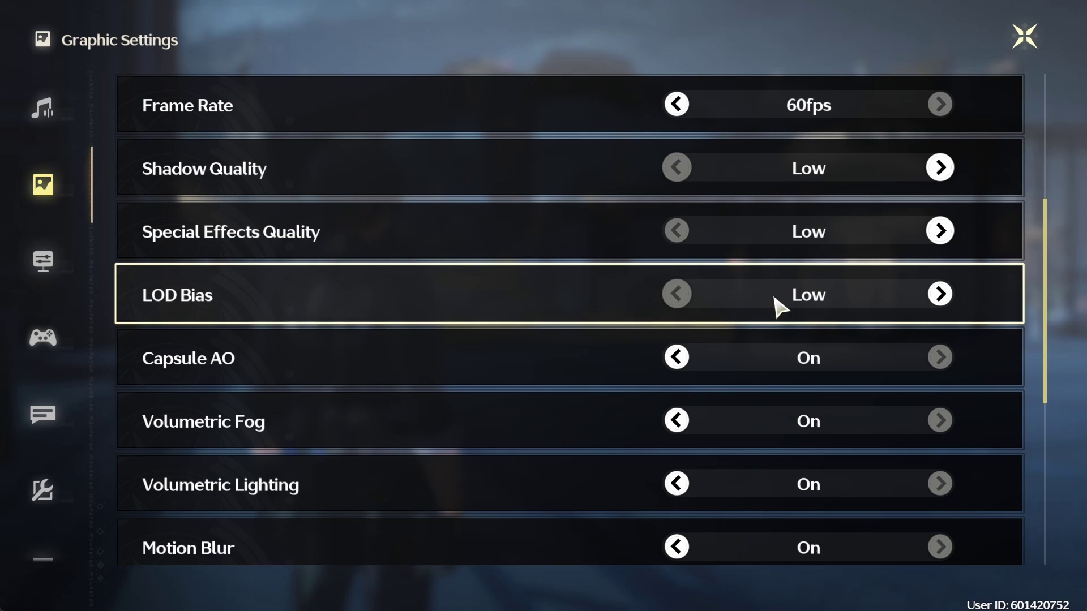
Turn off Volumetric Fog, Volumetric Lighting and Motion Blur.
{"action": "left_click_drag", "start_coordinate": [1046, 277], "coordinate": [1047, 379]}
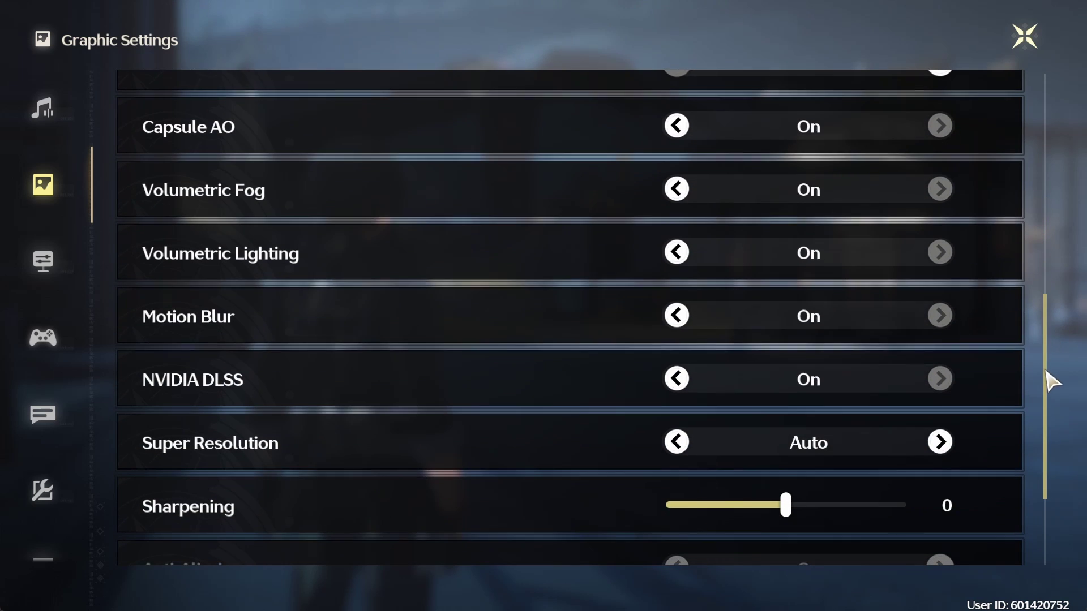
{"action": "left_click", "coordinate": [678, 187]}
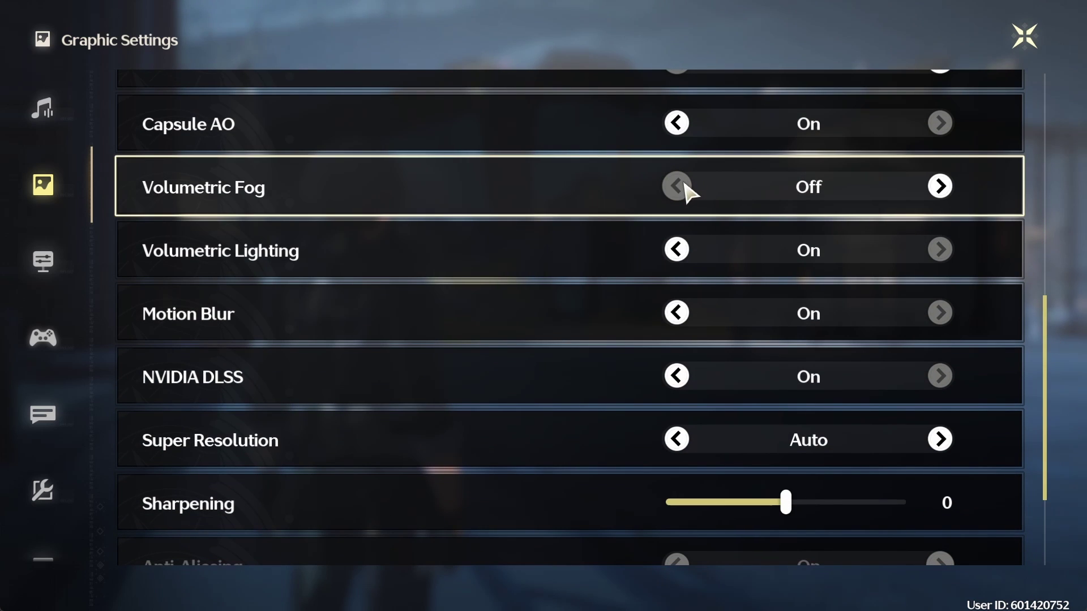
{"action": "left_click", "coordinate": [677, 256]}
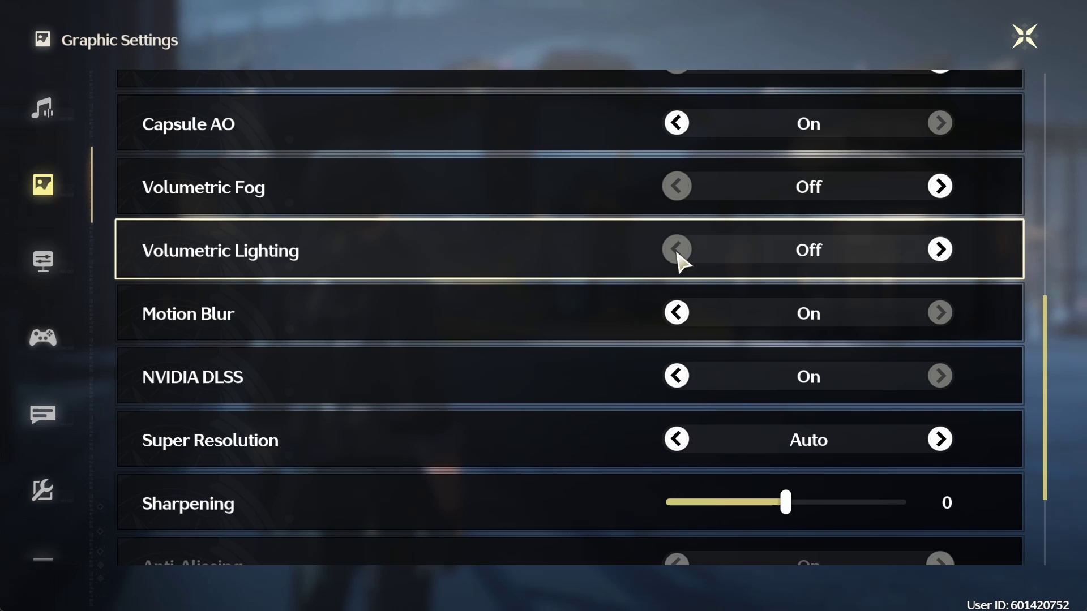
{"action": "left_click", "coordinate": [680, 313]}
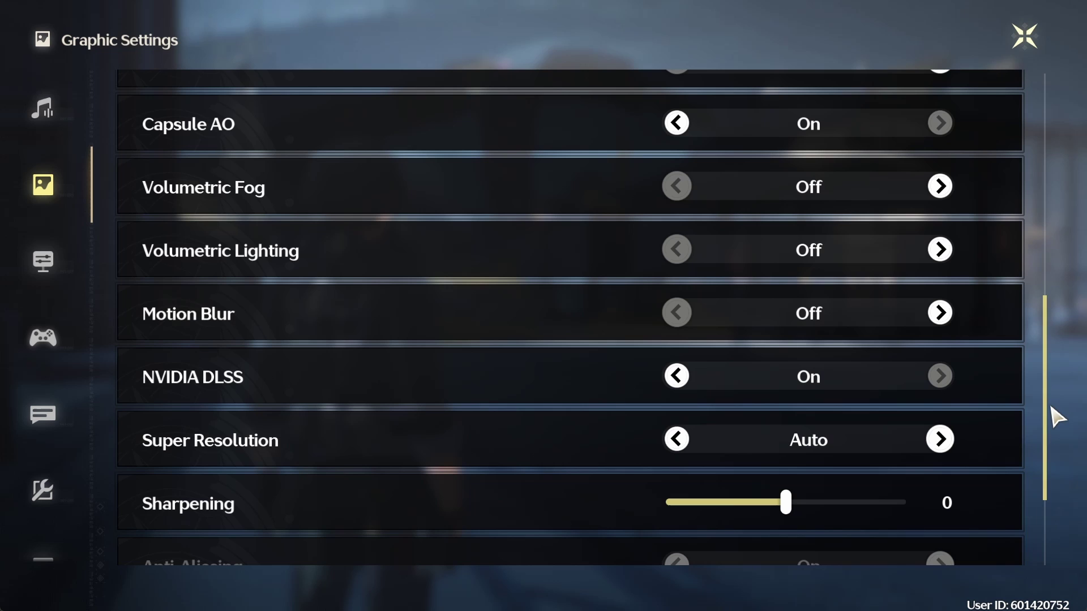
Set Sharpening to -0.01 and V-Sync to Off, leaving the settings when done.
{"action": "left_click_drag", "start_coordinate": [1050, 416], "coordinate": [1060, 504]}
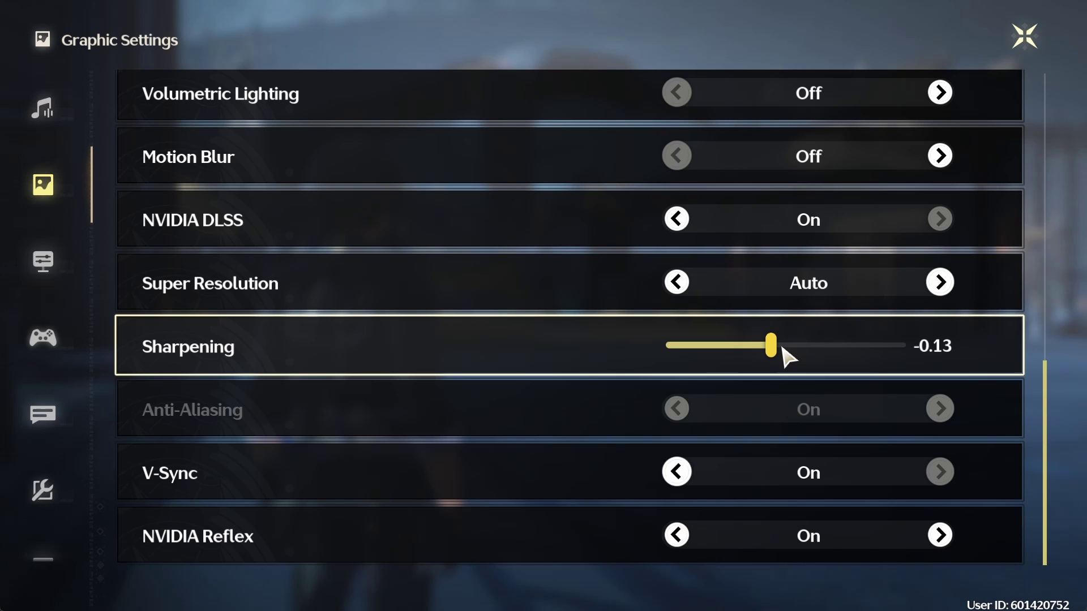
{"action": "left_click_drag", "start_coordinate": [779, 348], "coordinate": [786, 351]}
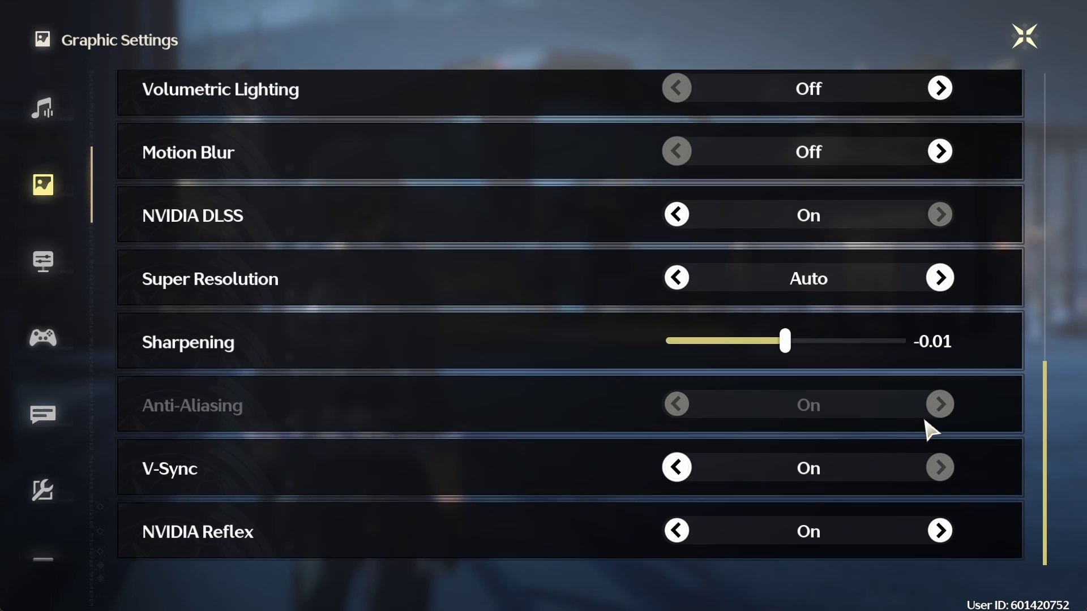
{"action": "left_click", "coordinate": [686, 472]}
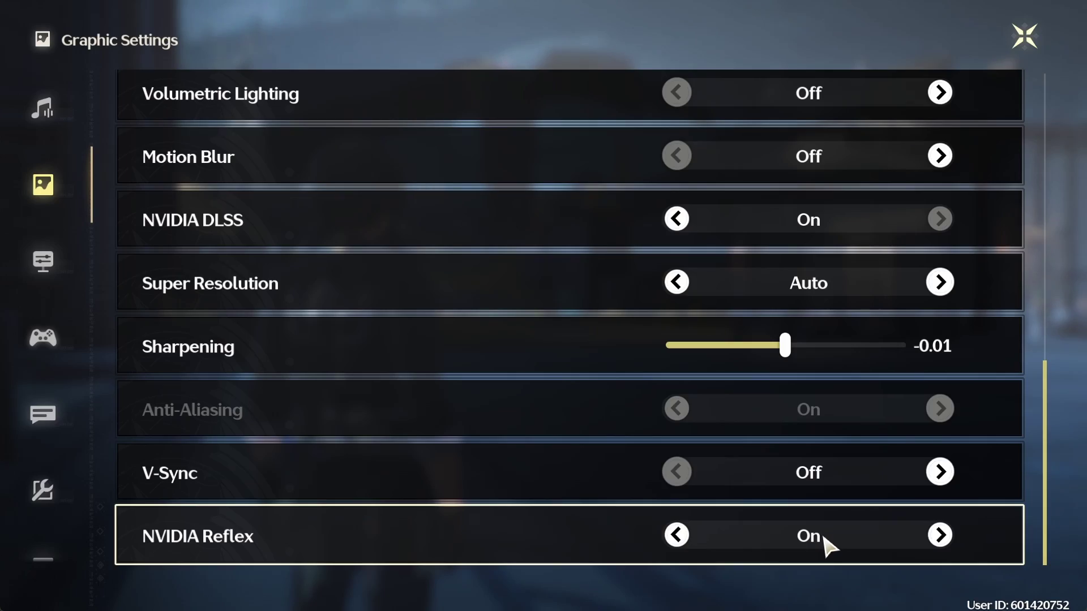
{"action": "key", "text": "Escape"}
{"action": "key", "text": "Escape"}
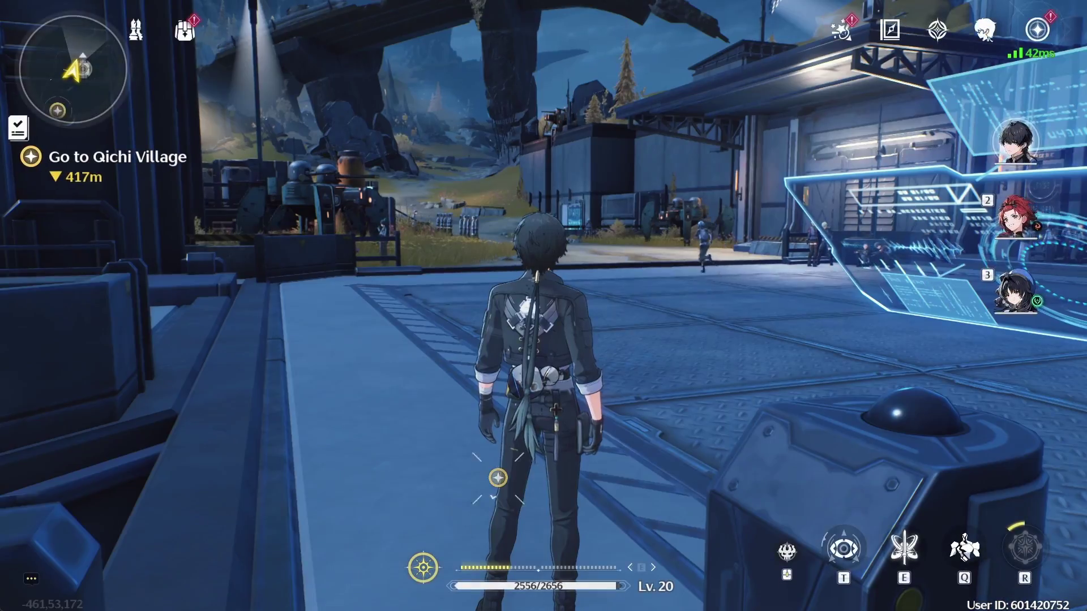
Open Windows Task Manager and go to the details entry of the Wuthering Waves process.
{"action": "key", "text": "Escape"}
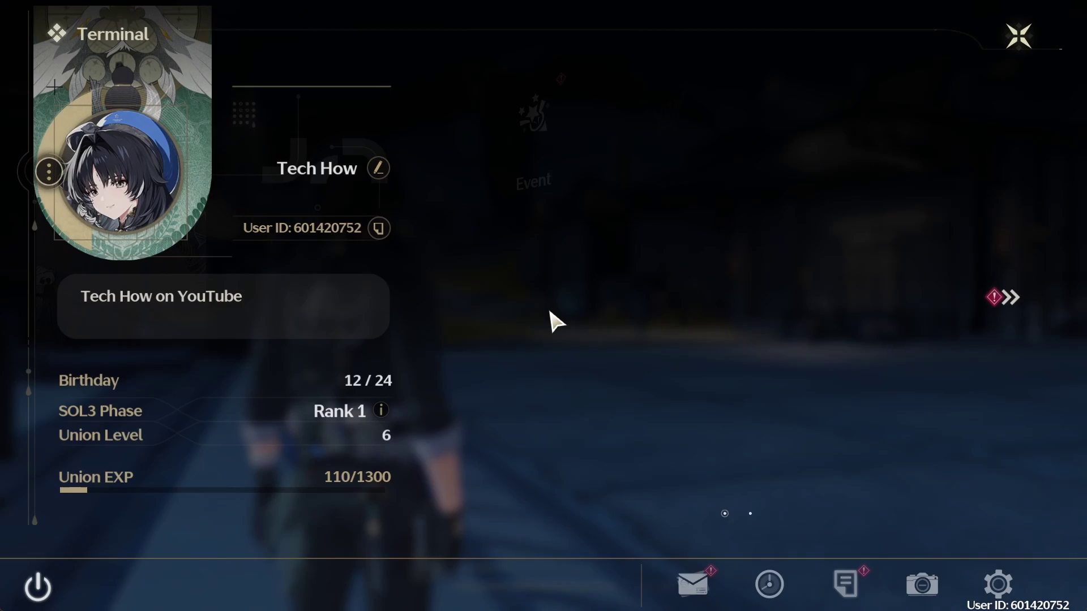
{"action": "key", "text": "super"}
{"action": "type", "text": "task manager"}
{"action": "key", "text": "Return"}
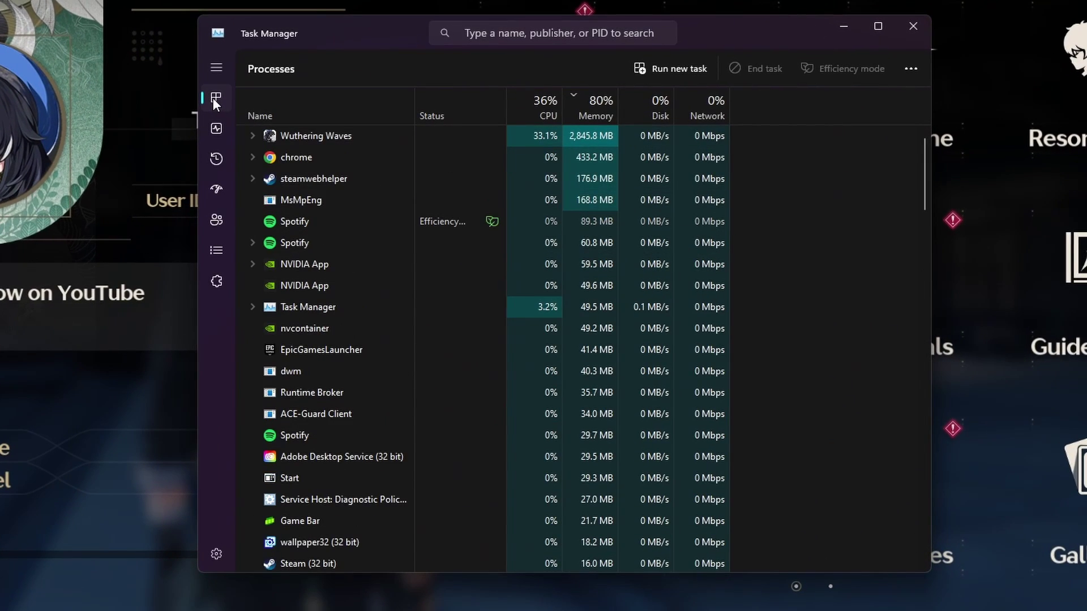
{"action": "right_click", "coordinate": [374, 136]}
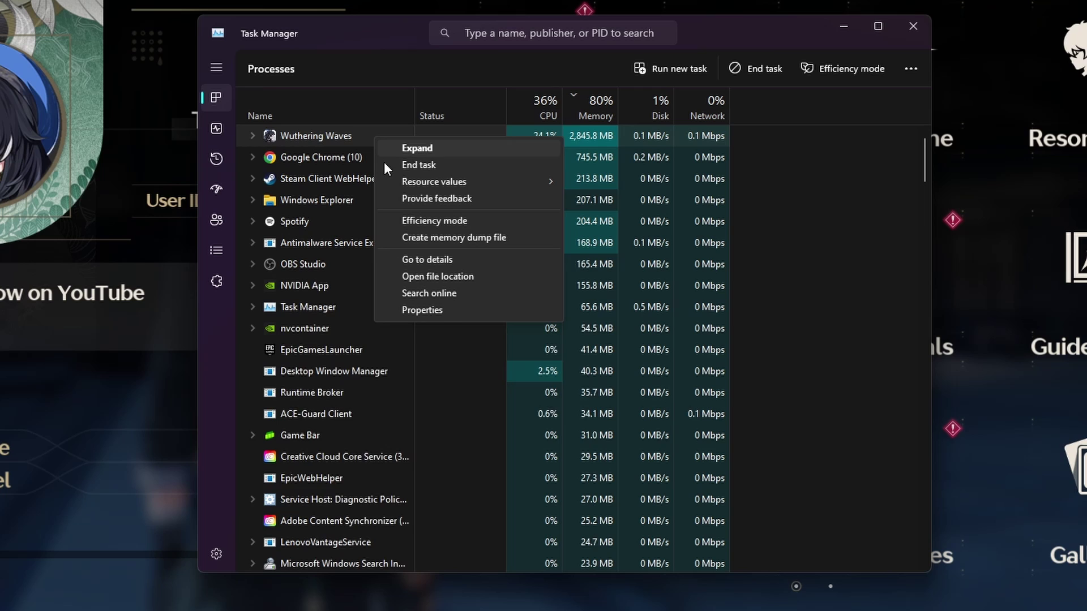
{"action": "left_click", "coordinate": [422, 260]}
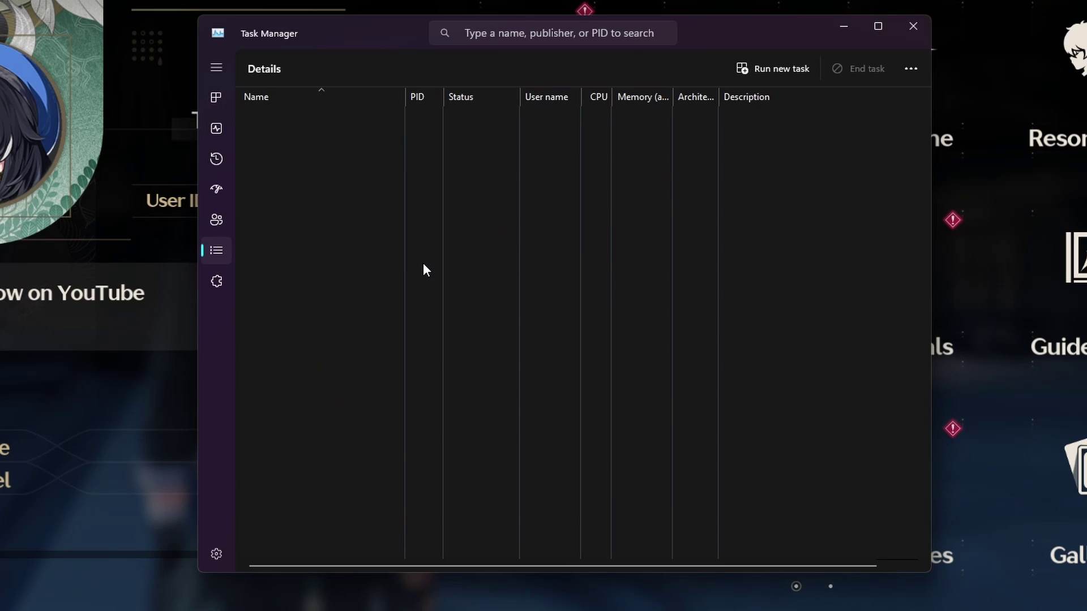
Change the priority of the Client-Win64-Shipping.exe process and confirm the change.
{"action": "scroll", "coordinate": [418, 308], "scroll_direction": "down", "scroll_amount": 10}
{"action": "scroll", "coordinate": [415, 308], "scroll_direction": "up", "scroll_amount": 7}
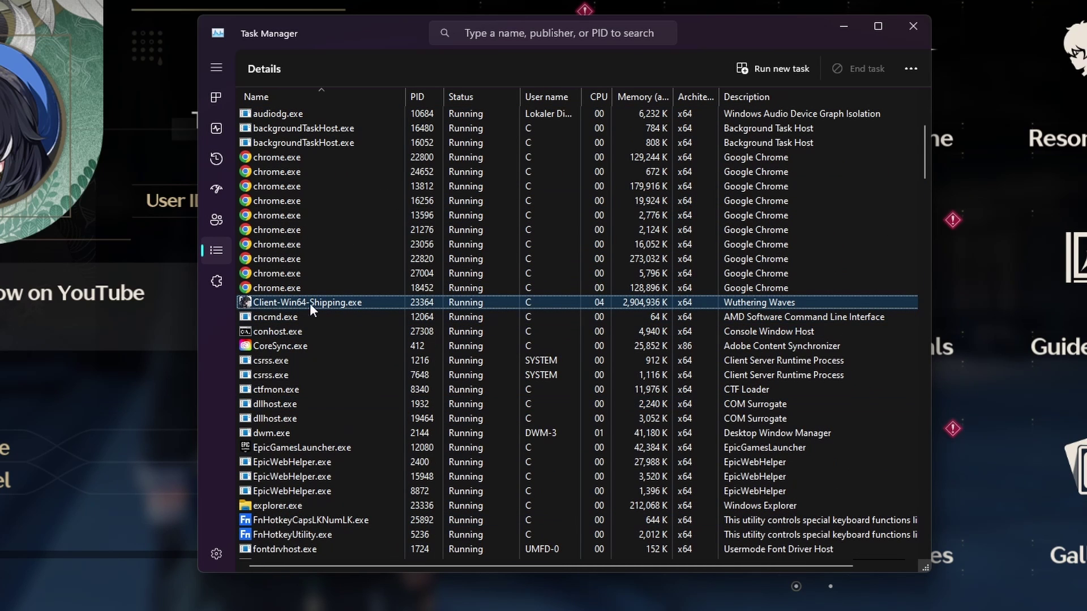
{"action": "right_click", "coordinate": [375, 300]}
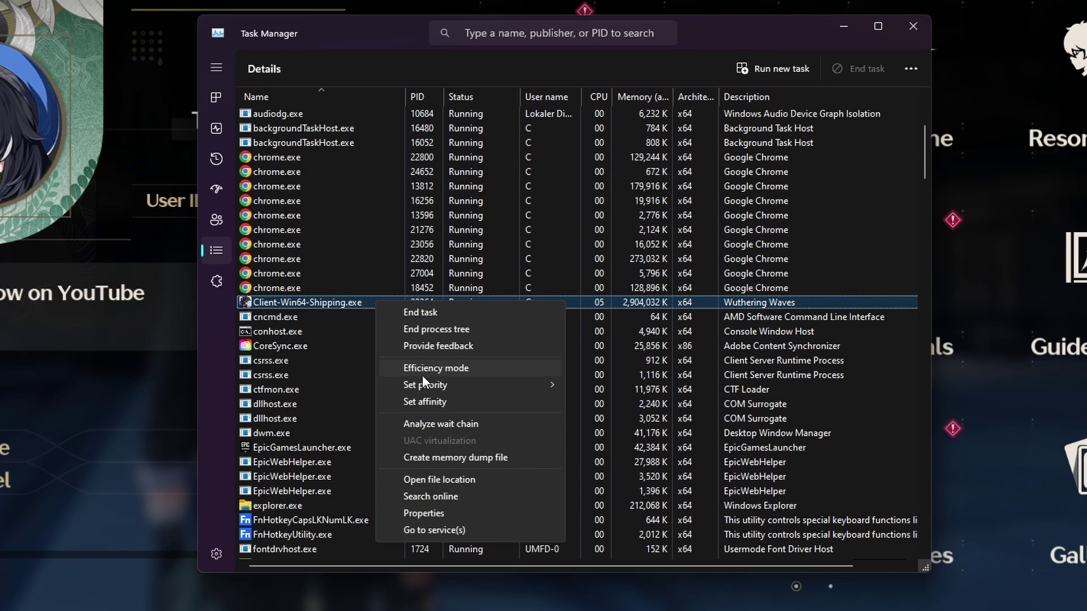
{"action": "mouse_move", "coordinate": [437, 382]}
{"action": "left_click", "coordinate": [620, 399]}
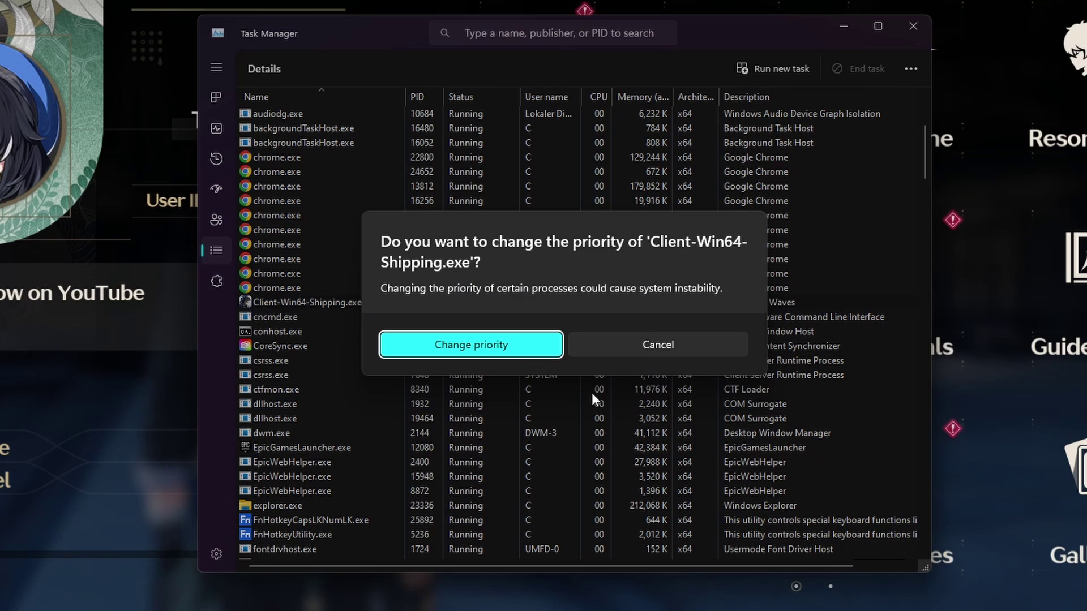
{"action": "left_click", "coordinate": [484, 341]}
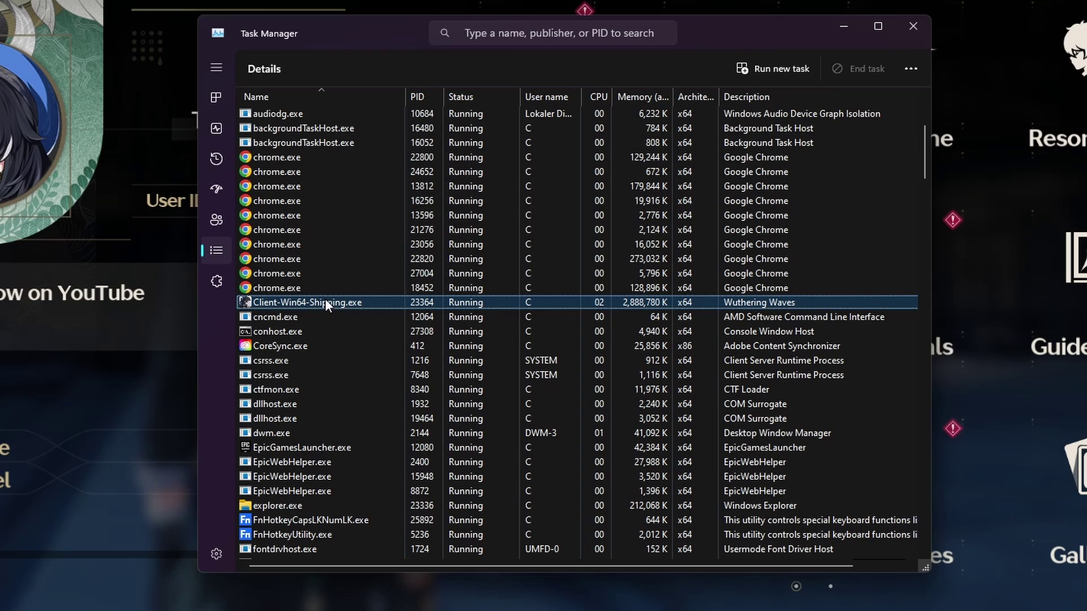
Show the list of running processes, and switch back to Wuthering Waves to exit to the title screen.
{"action": "left_click", "coordinate": [215, 98]}
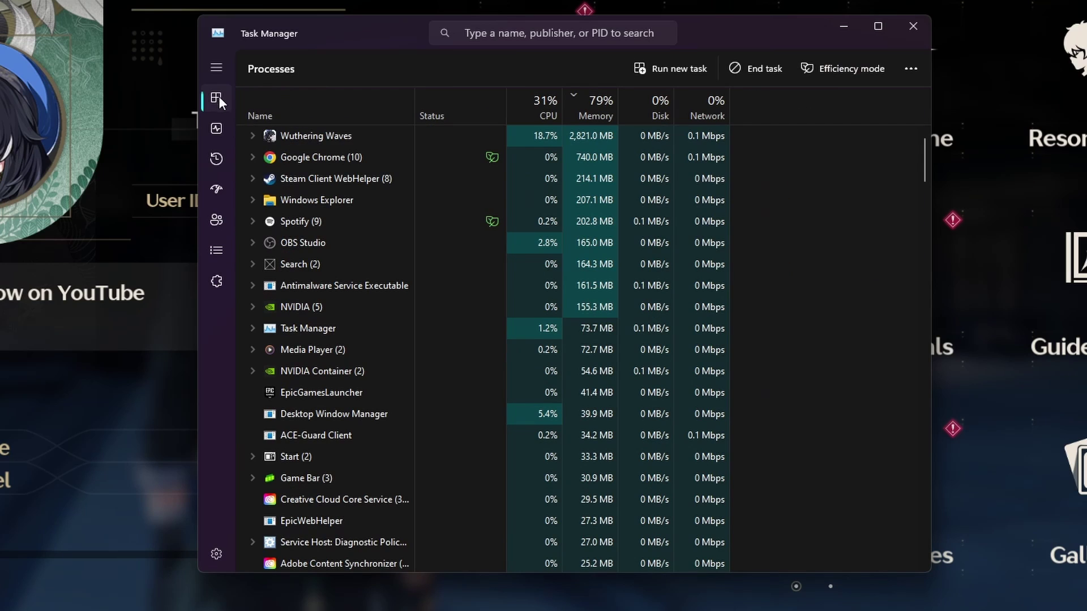
{"action": "key", "text": "alt+Tab"}
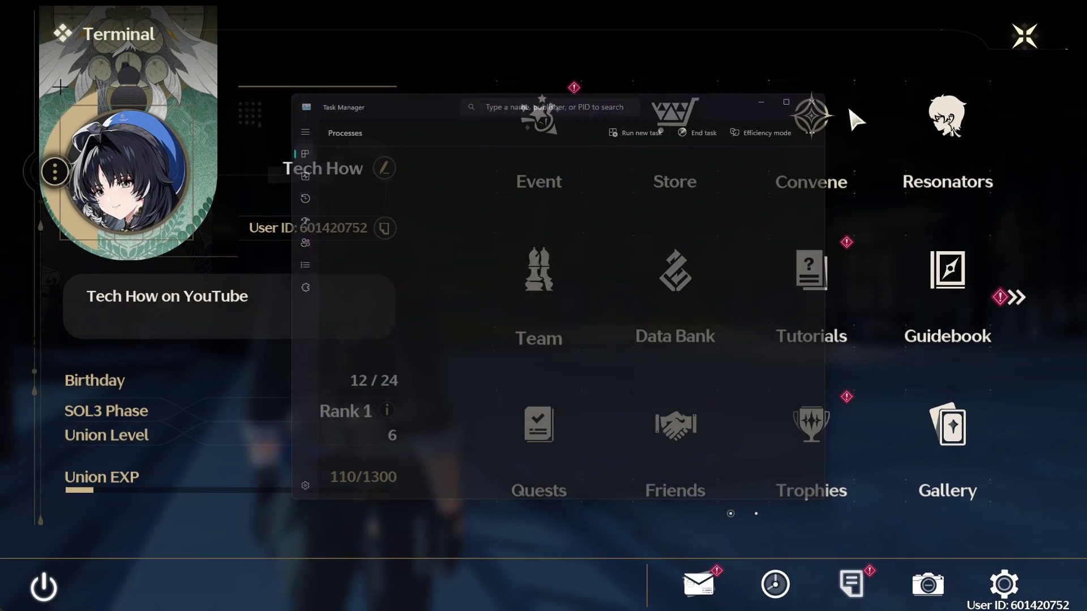
{"action": "left_click", "coordinate": [43, 587]}
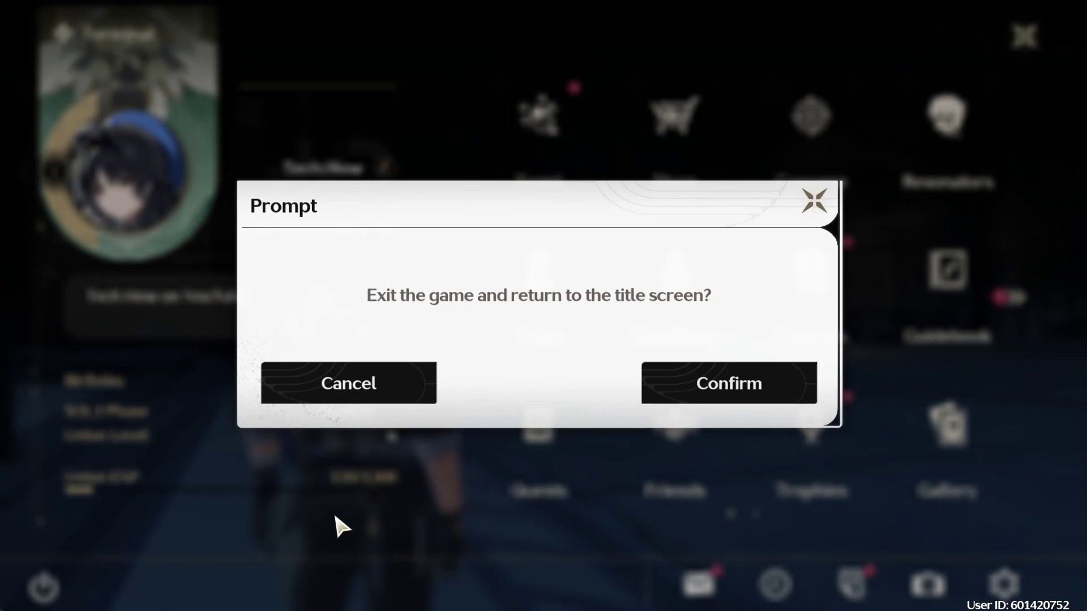
{"action": "left_click", "coordinate": [703, 381]}
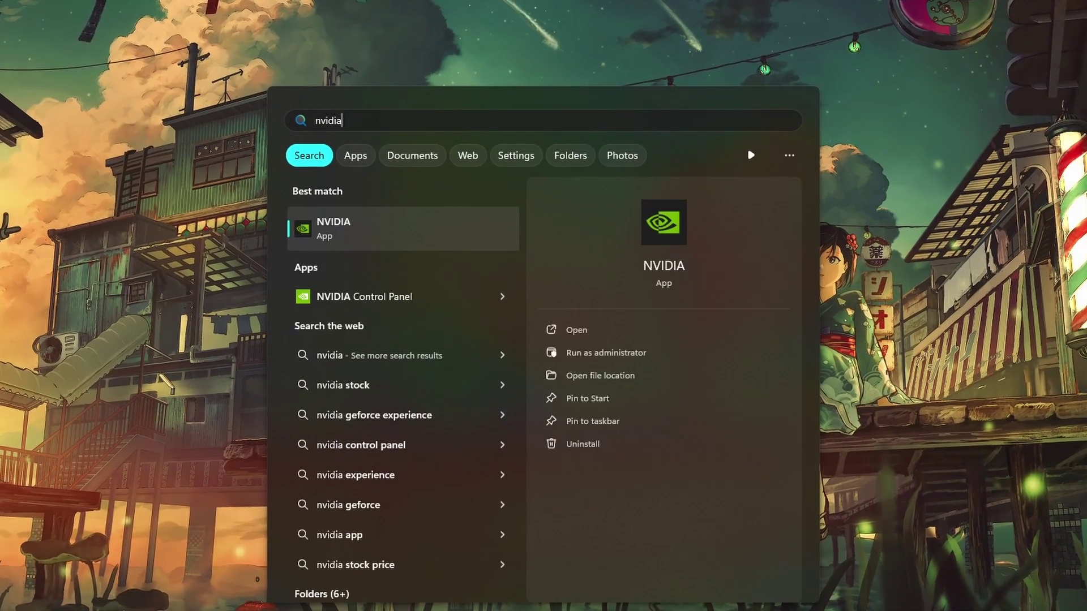
Open the NVIDIA app and look at the available graphics driver updates.
{"action": "key", "text": "Return"}
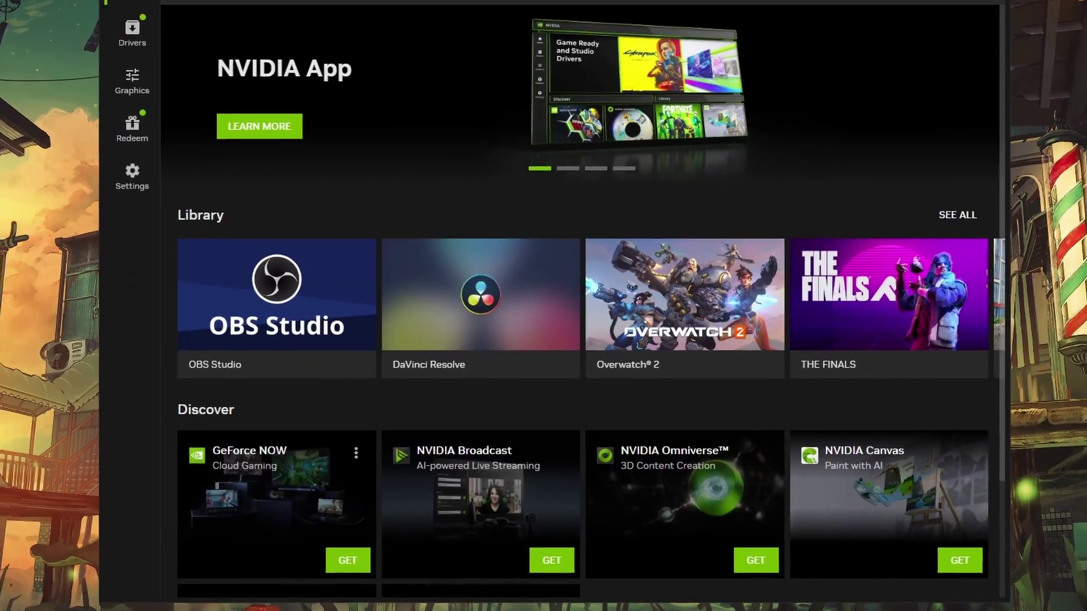
{"action": "left_click", "coordinate": [179, 92]}
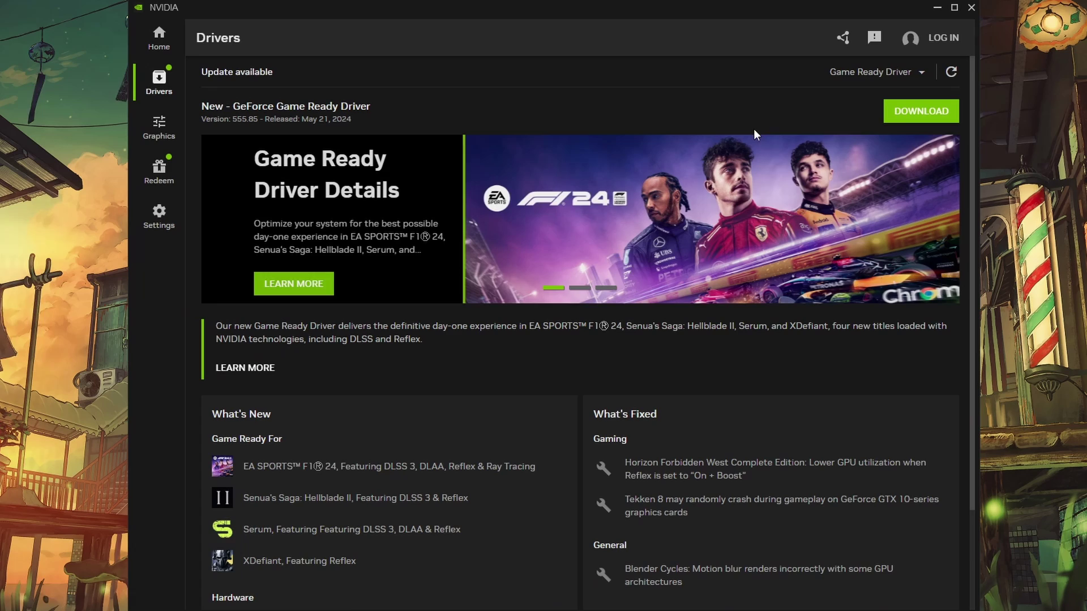
{"action": "key", "text": "super"}
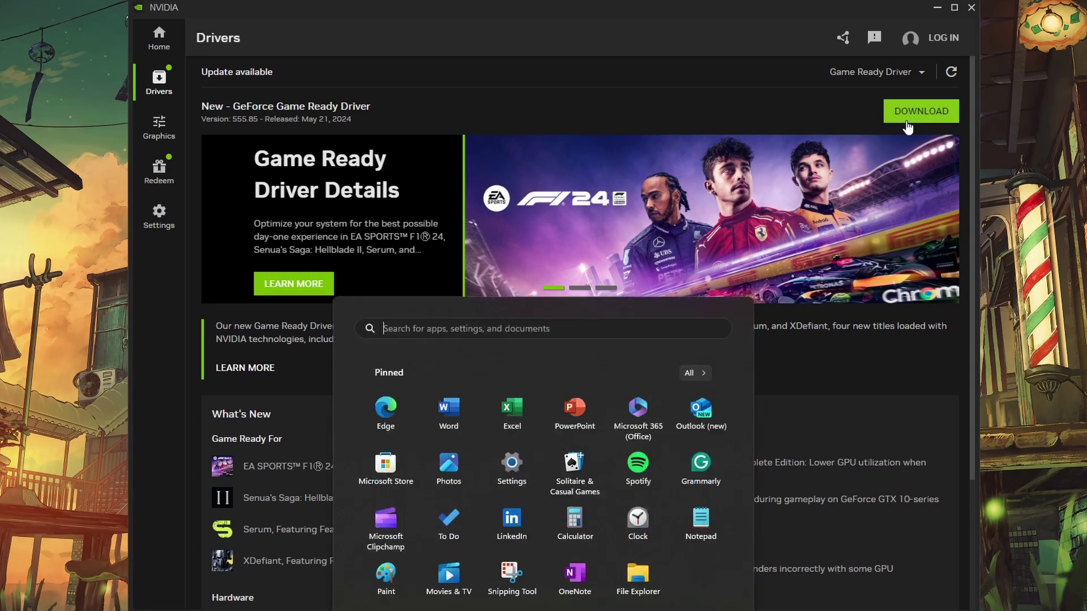
{"action": "type", "text": "amd"}
{"action": "key", "text": "BackSpace"}
{"action": "key", "text": "BackSpace"}
{"action": "key", "text": "BackSpace"}
{"action": "key", "text": "Escape"}
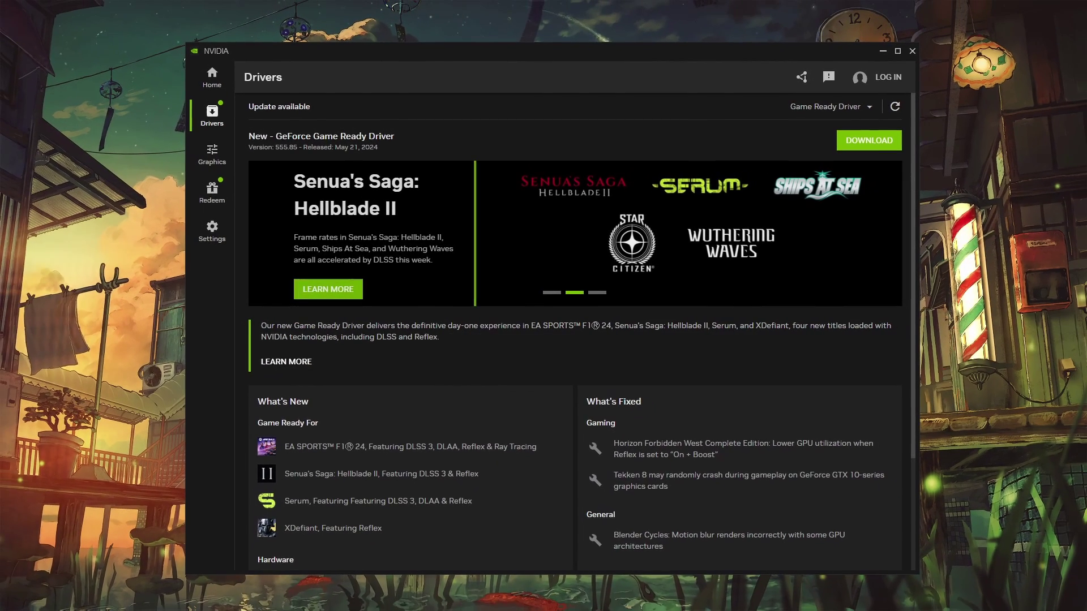
Close the NVIDIA app and check for Windows updates in Windows Settings.
{"action": "left_click", "coordinate": [912, 51]}
{"action": "key", "text": "super"}
{"action": "type", "text": "settings"}
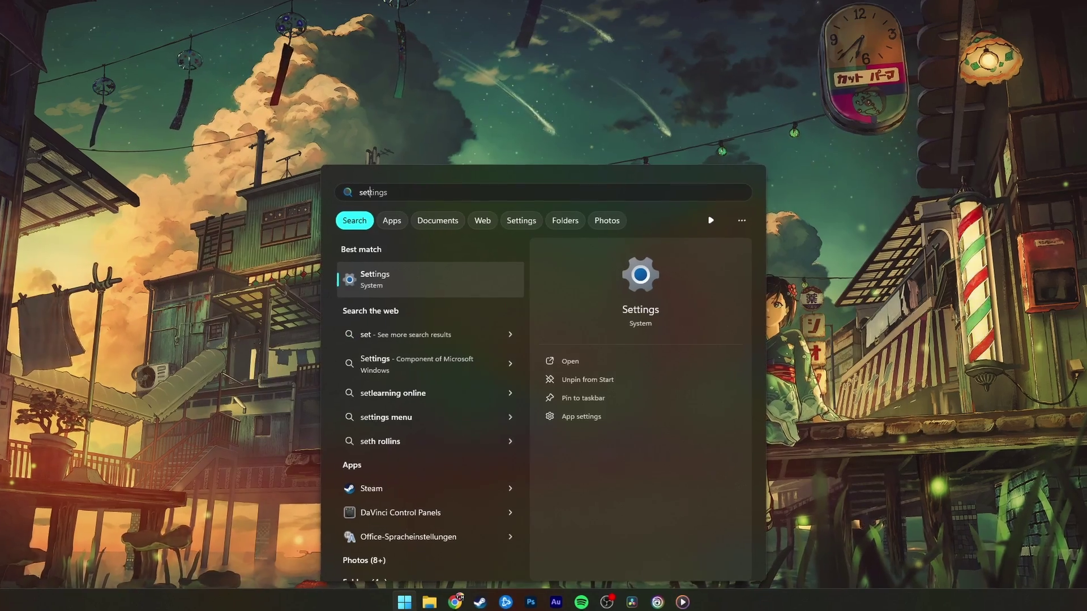
{"action": "key", "text": "Return"}
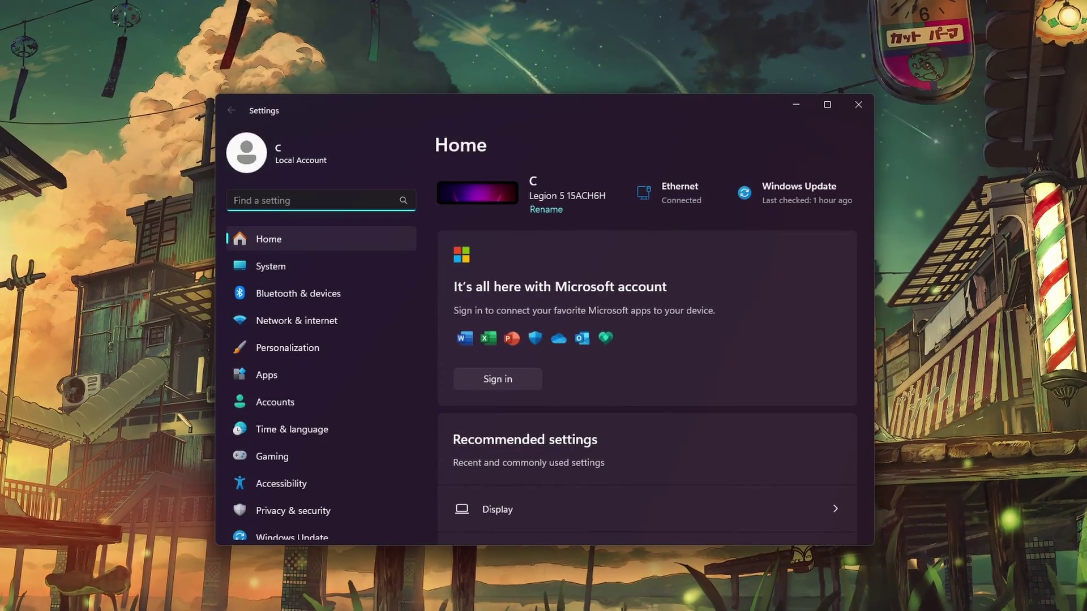
{"action": "left_click", "coordinate": [325, 525]}
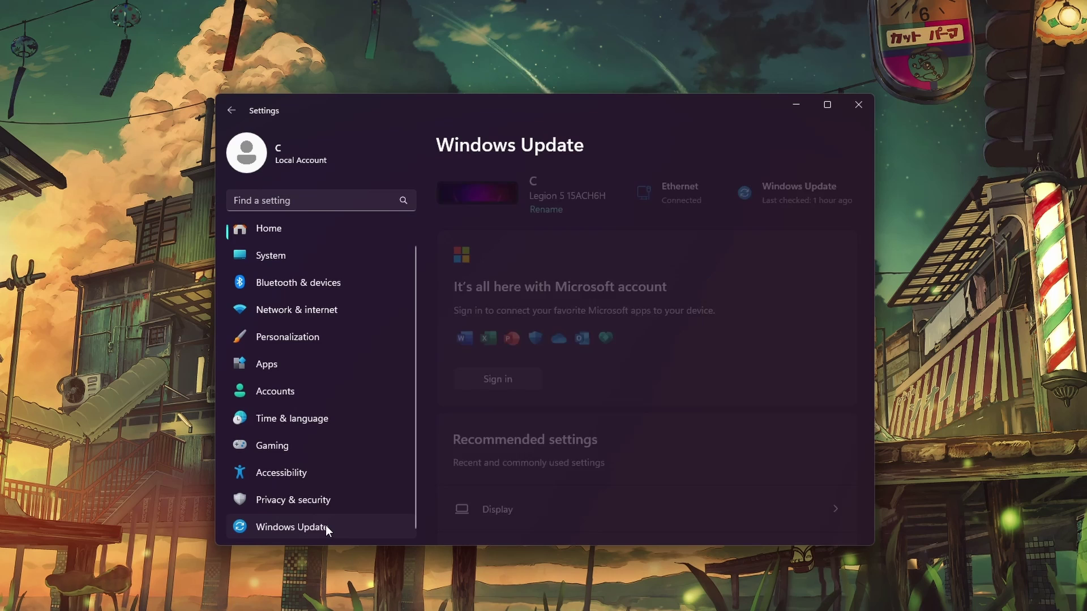
{"action": "left_click", "coordinate": [787, 209]}
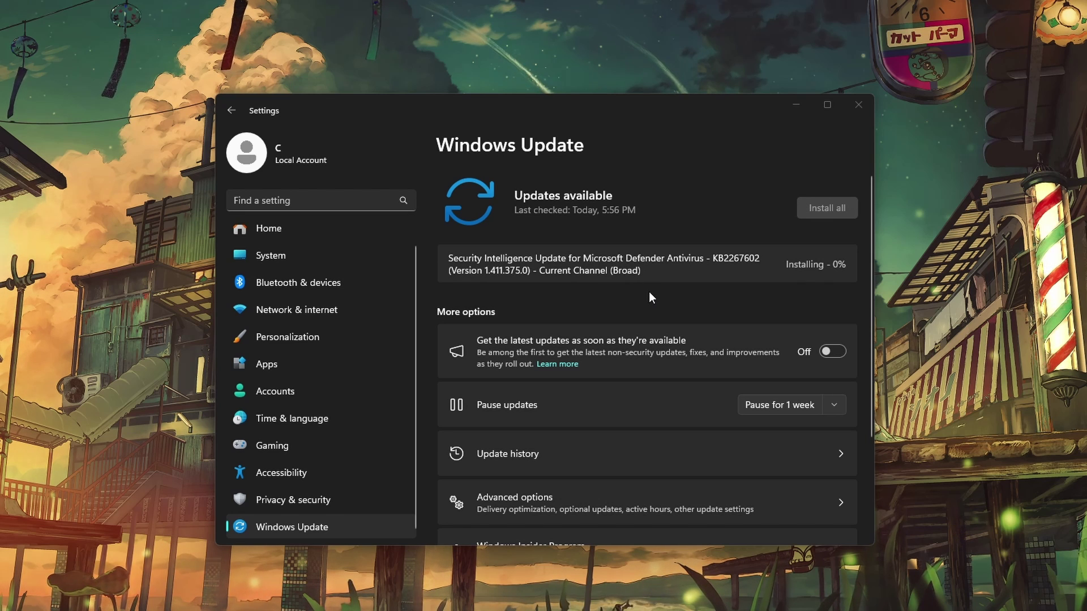
Open the Game Mode page of the Windows Gaming settings and make sure Game Mode is on.
{"action": "left_click", "coordinate": [273, 445]}
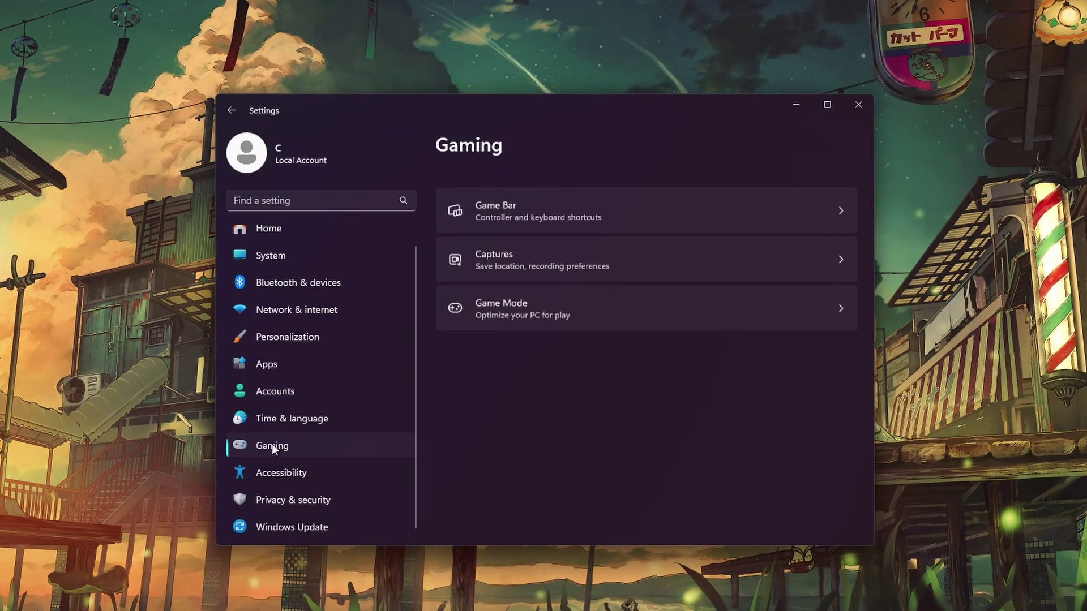
{"action": "left_click", "coordinate": [613, 305]}
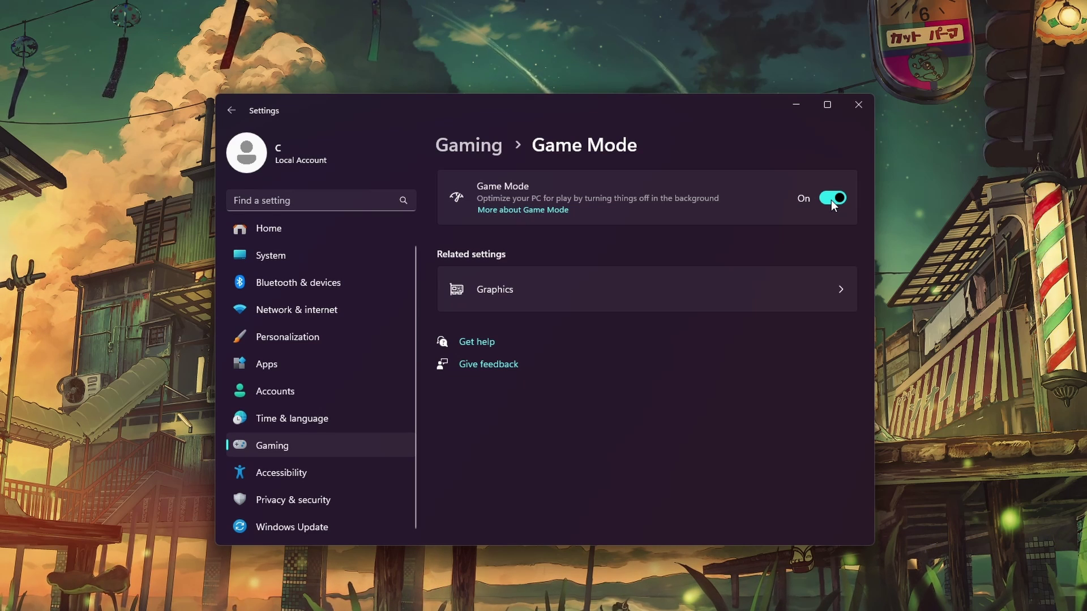
Open the Graphics page of the Windows display settings.
{"action": "scroll", "coordinate": [375, 280], "scroll_direction": "up", "scroll_amount": 1}
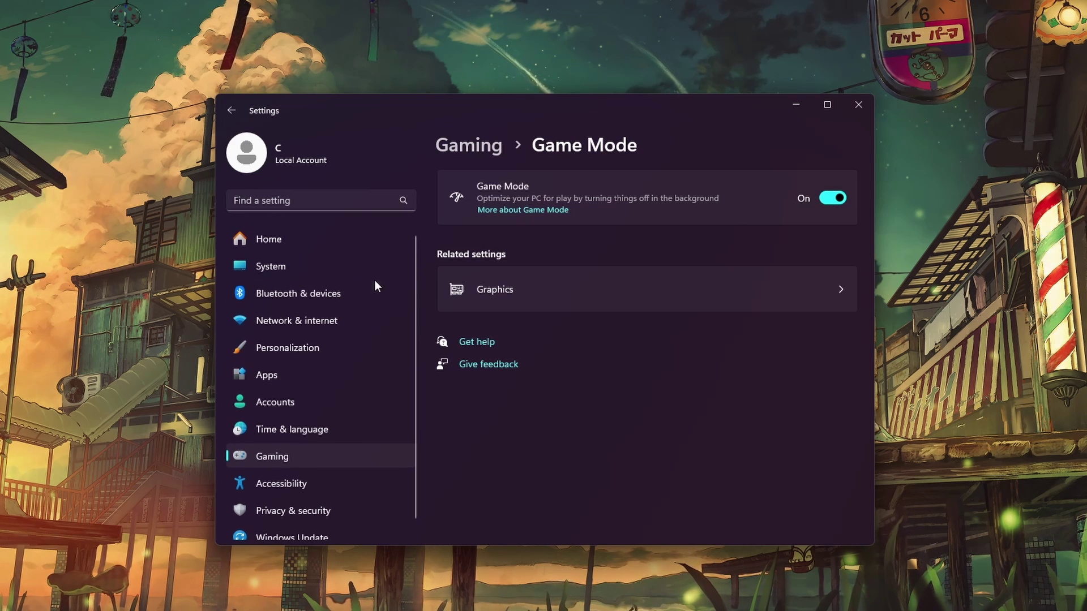
{"action": "left_click", "coordinate": [329, 267]}
{"action": "left_click", "coordinate": [588, 287]}
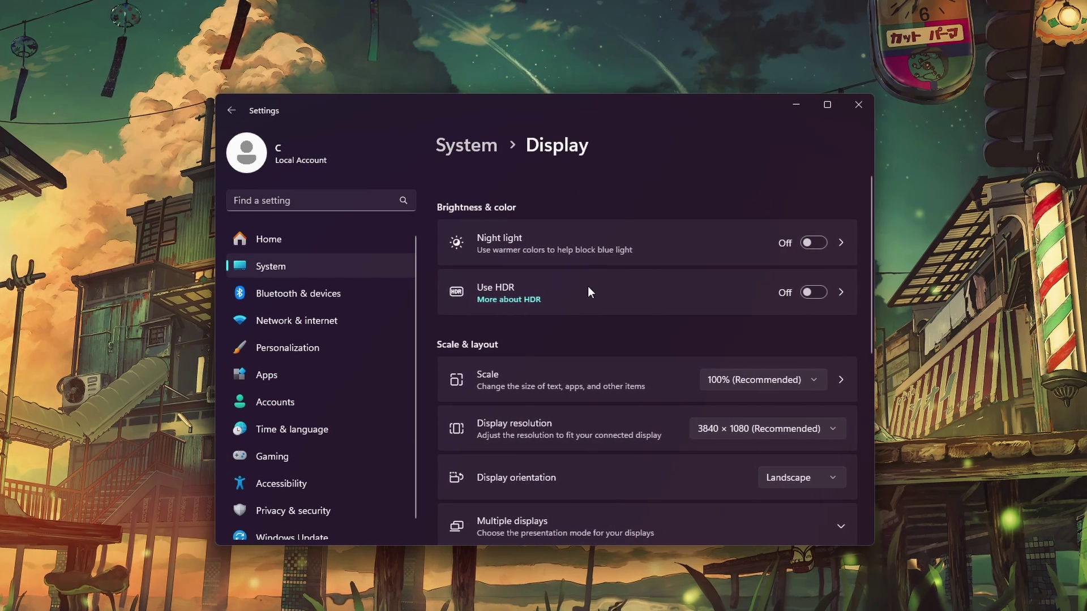
{"action": "left_click_drag", "start_coordinate": [872, 271], "coordinate": [870, 357]}
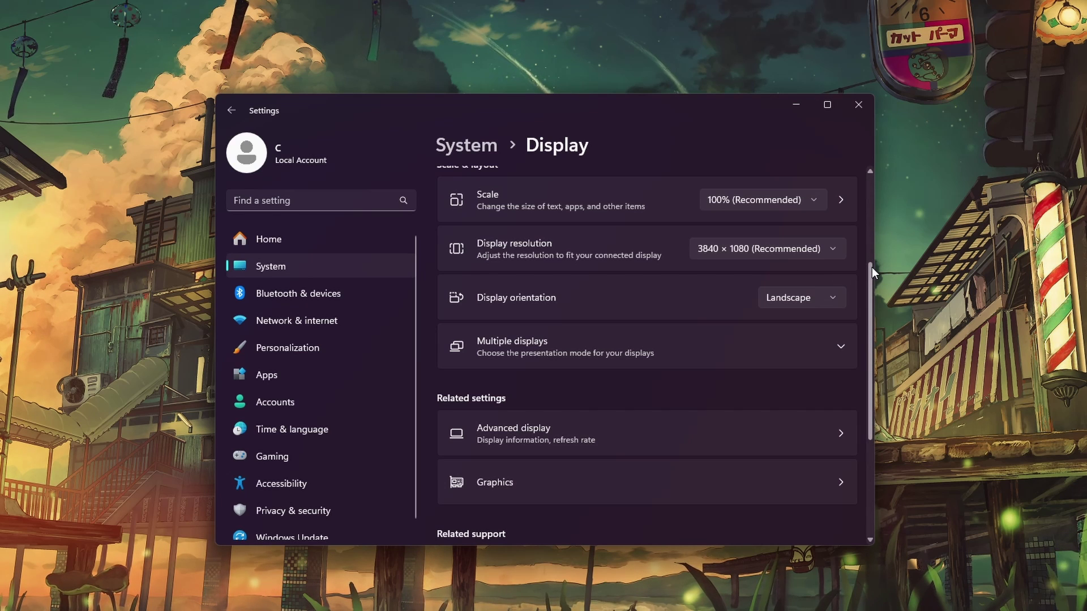
{"action": "left_click_drag", "start_coordinate": [871, 267], "coordinate": [868, 317]}
{"action": "left_click", "coordinate": [679, 345]}
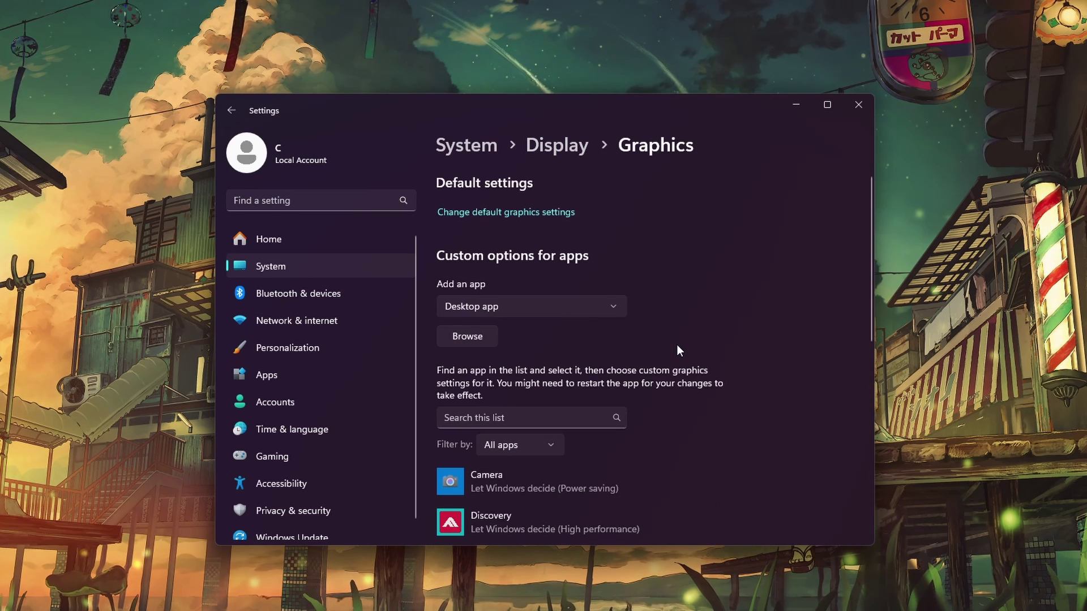
Add the Wuthering Waves application from C:\Program Files\Epic Games\WutheringWavesj3oFh\Wuthering Waves Game to the custom graphics options.
{"action": "left_click", "coordinate": [466, 336]}
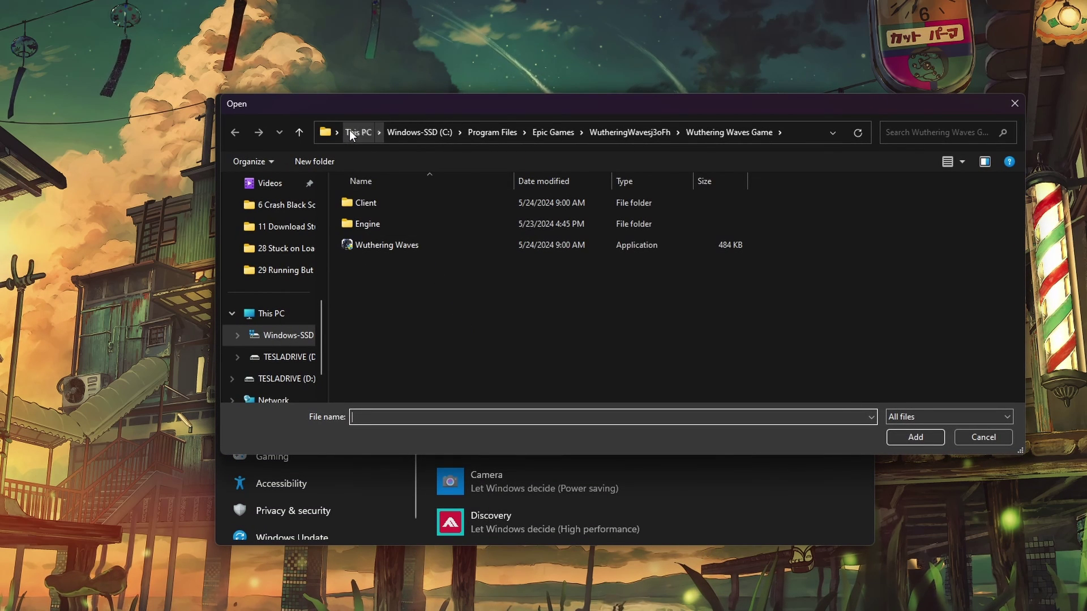
{"action": "left_click", "coordinate": [349, 133]}
{"action": "left_click_drag", "start_coordinate": [424, 110], "coordinate": [365, 145]}
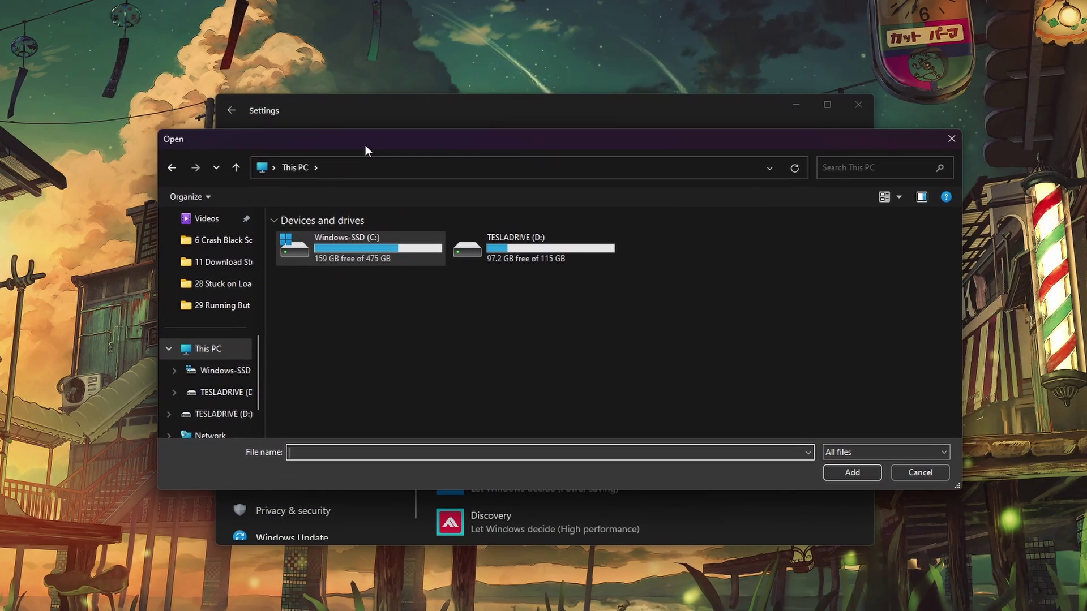
{"action": "double_click", "coordinate": [342, 256]}
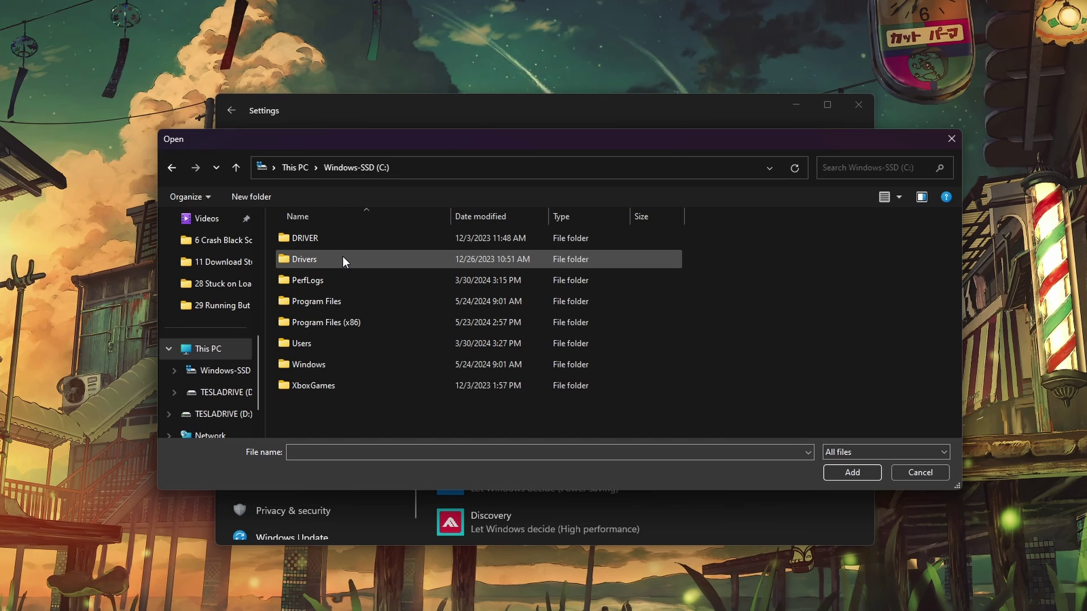
{"action": "double_click", "coordinate": [345, 300]}
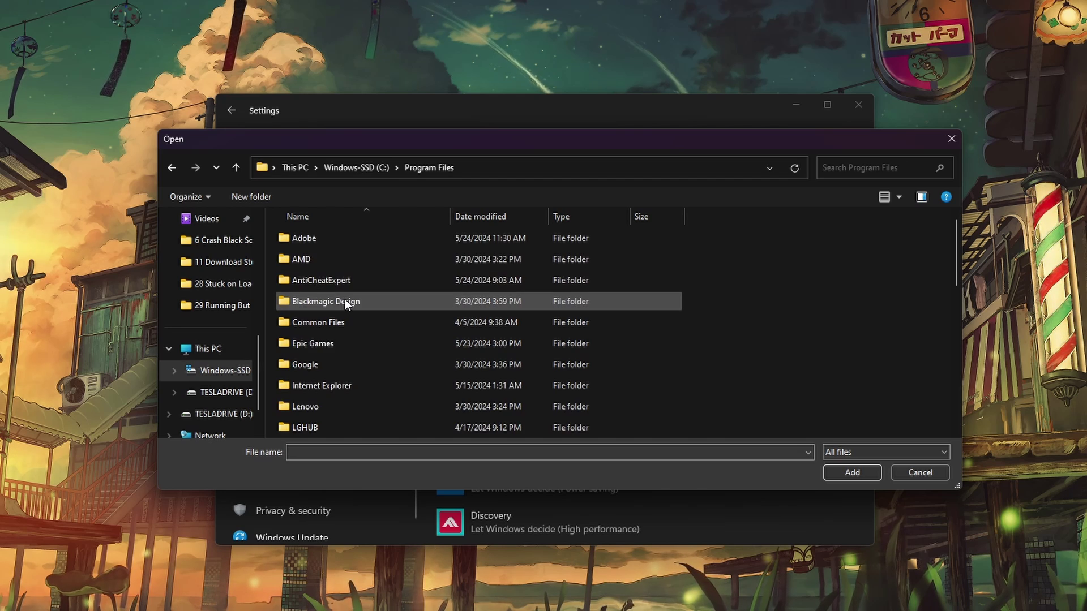
{"action": "double_click", "coordinate": [342, 343]}
{"action": "double_click", "coordinate": [328, 240]}
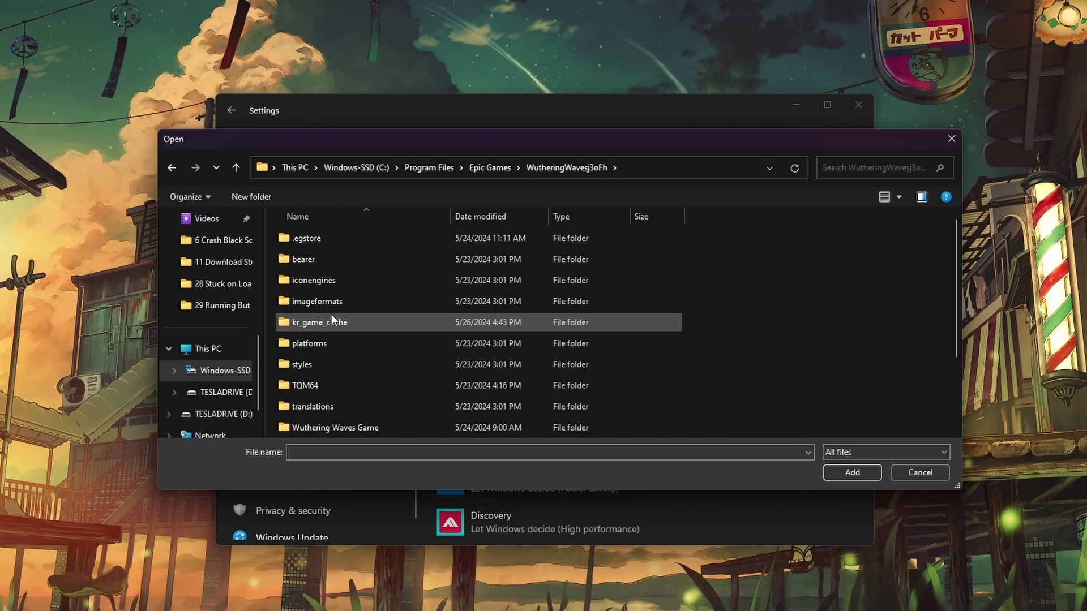
{"action": "double_click", "coordinate": [327, 428]}
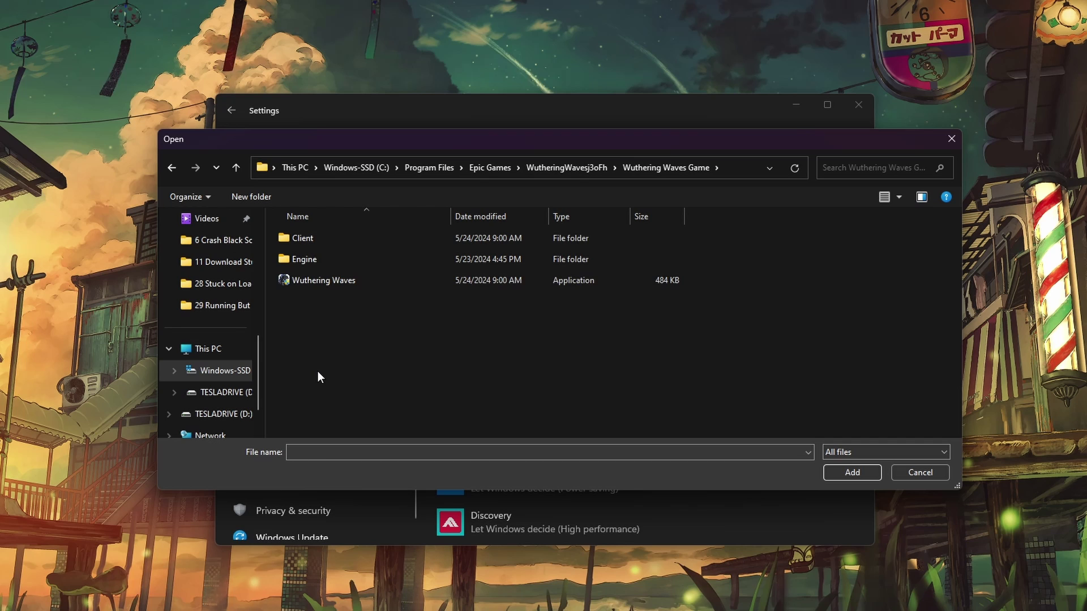
{"action": "left_click", "coordinate": [316, 281]}
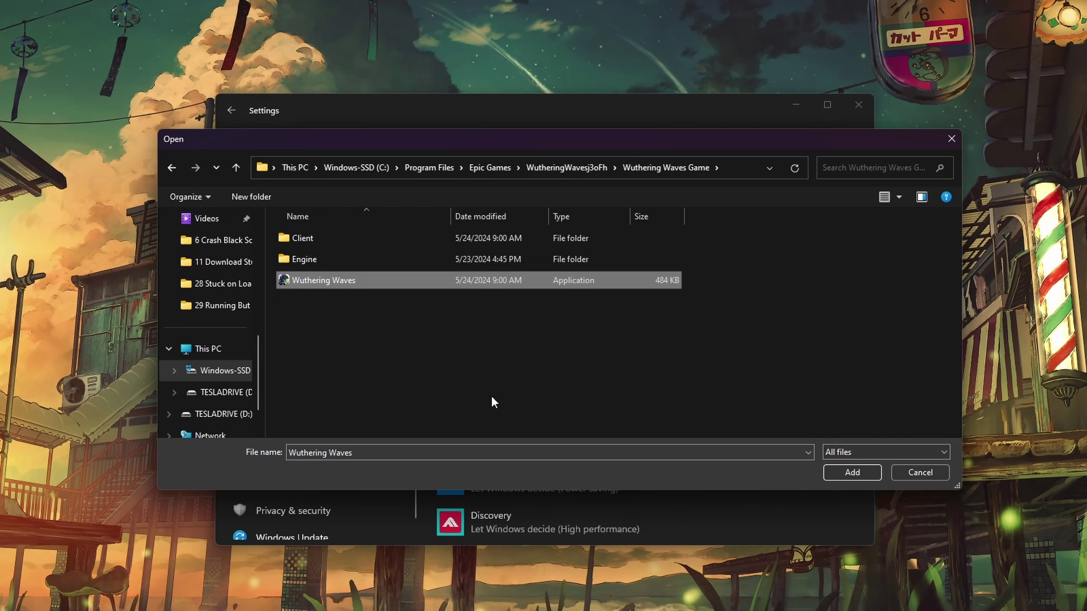
{"action": "left_click", "coordinate": [855, 474]}
Set the graphics preference of Wuthering Waves to High performance and save it.
{"action": "left_click_drag", "start_coordinate": [872, 300], "coordinate": [890, 516]}
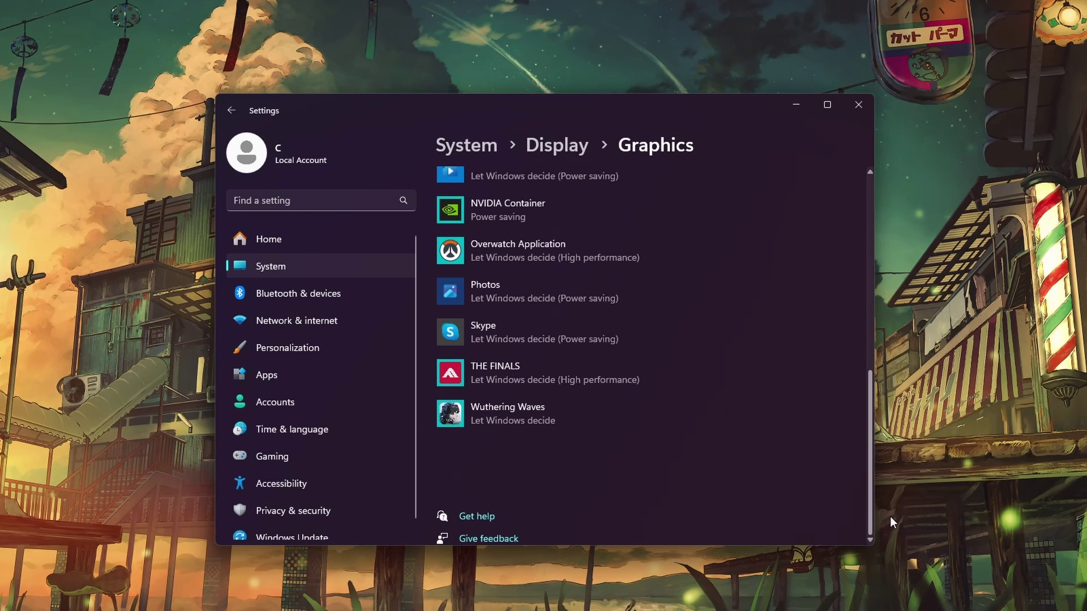
{"action": "left_click", "coordinate": [542, 423]}
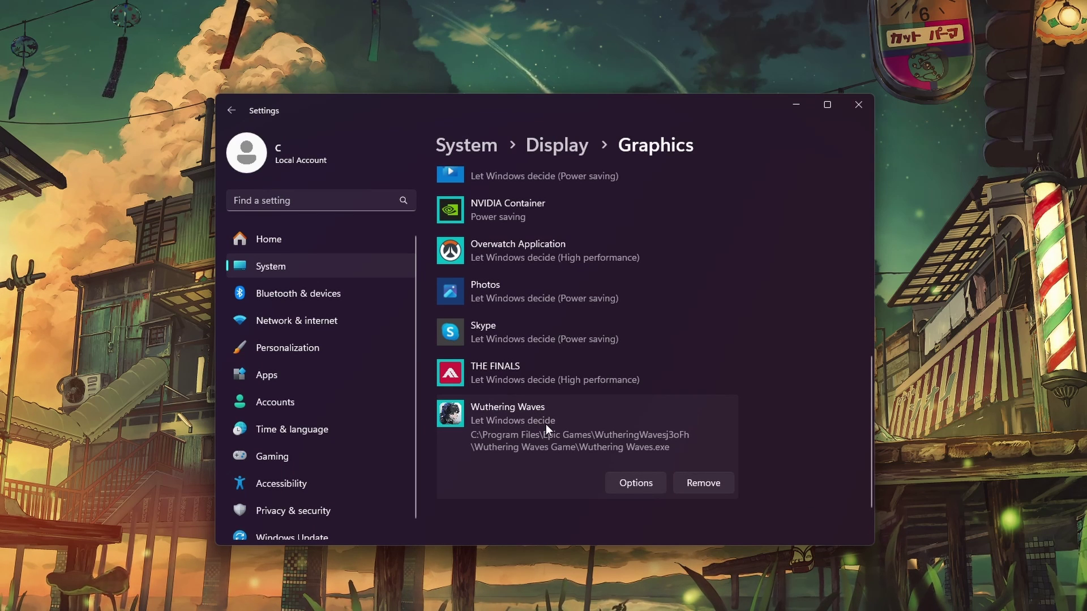
{"action": "left_click", "coordinate": [640, 484]}
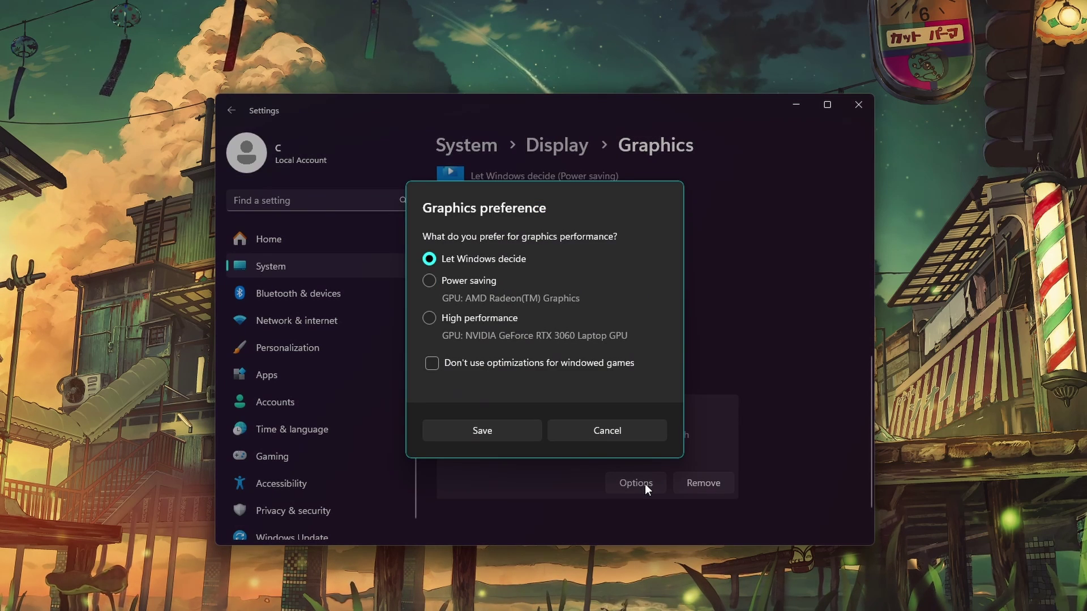
{"action": "left_click", "coordinate": [430, 319]}
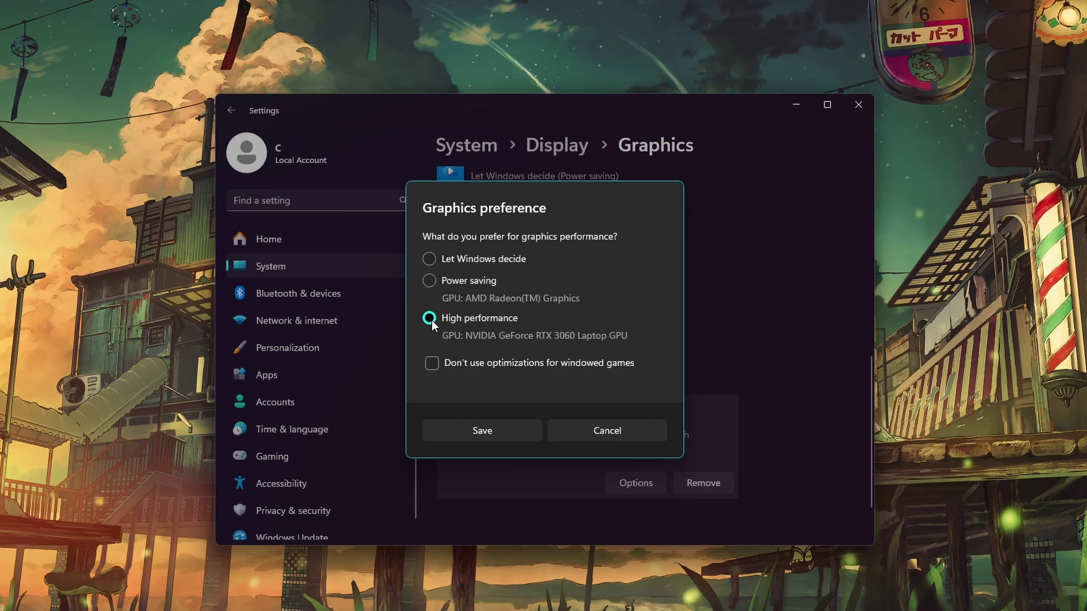
{"action": "left_click", "coordinate": [454, 427]}
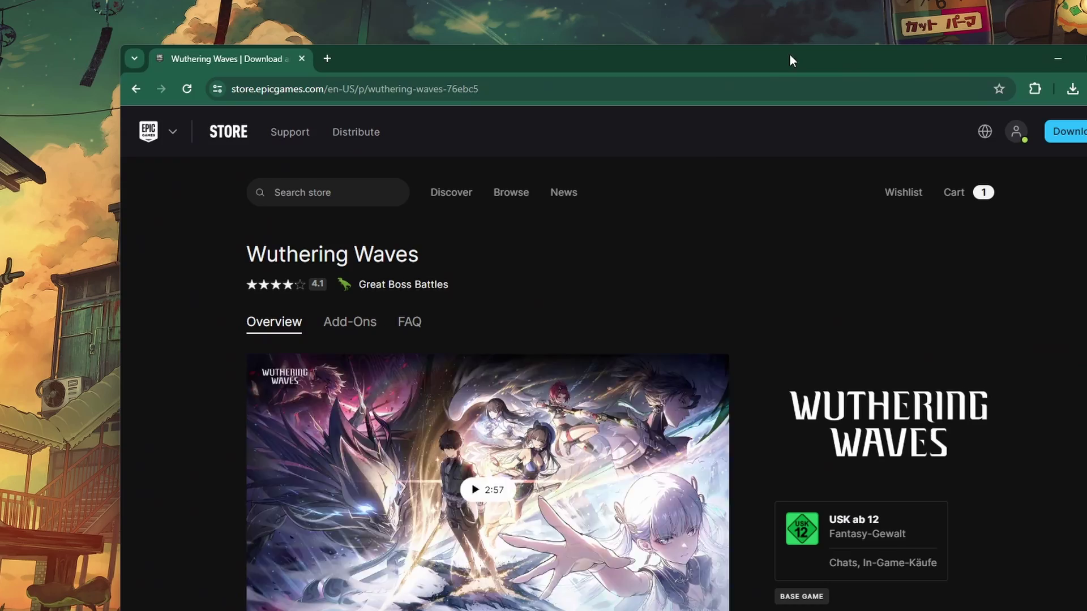
Examine the Wuthering Waves system requirements on its Epic Games Store page in the browser.
{"action": "scroll", "coordinate": [486, 396], "scroll_direction": "down", "scroll_amount": 10}
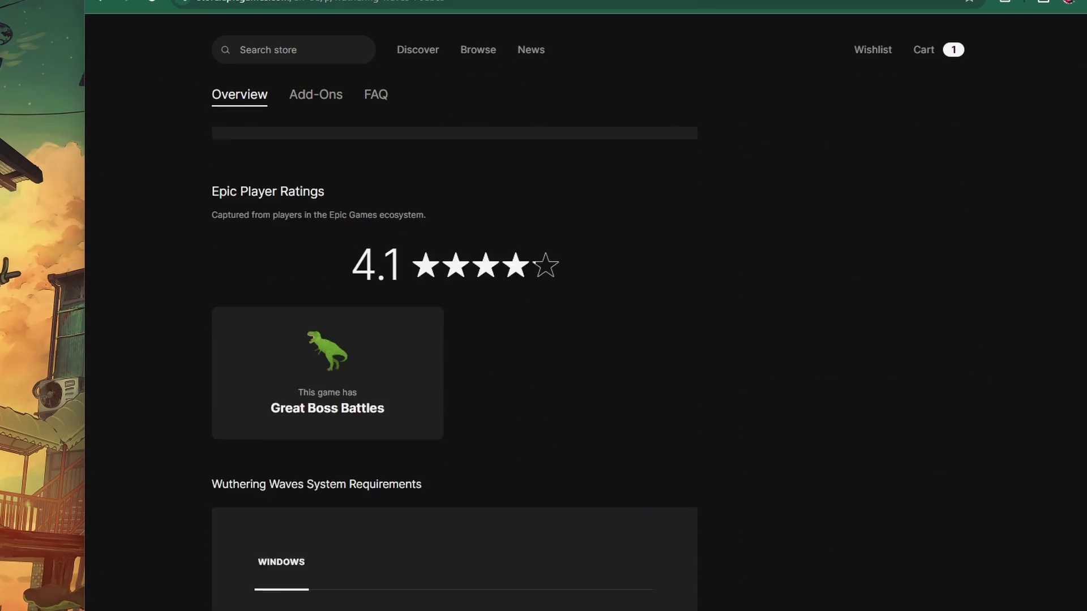
{"action": "scroll", "coordinate": [472, 278], "scroll_direction": "down", "scroll_amount": 7}
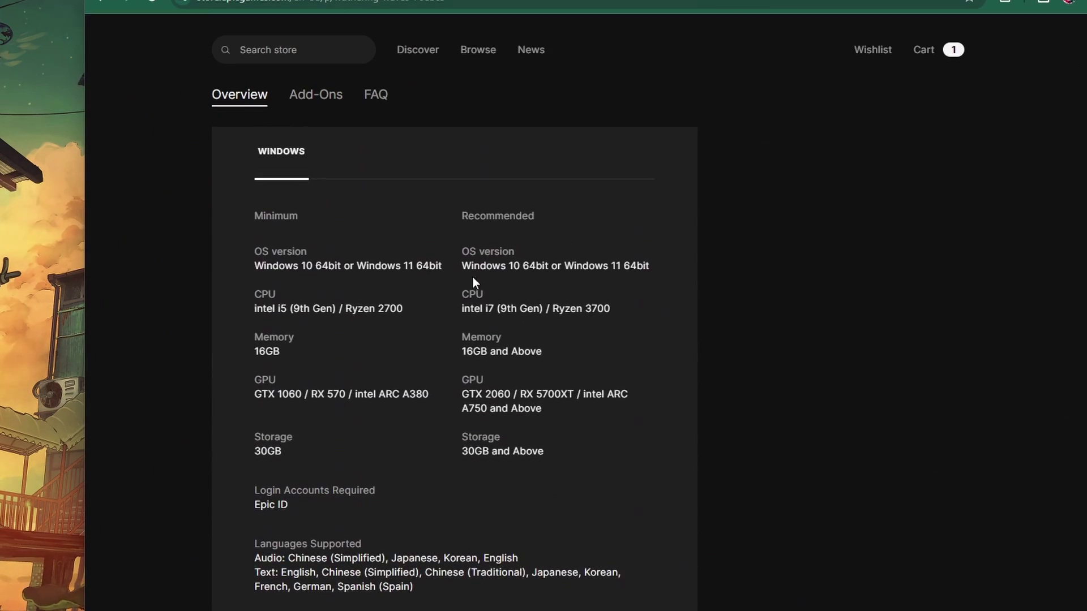